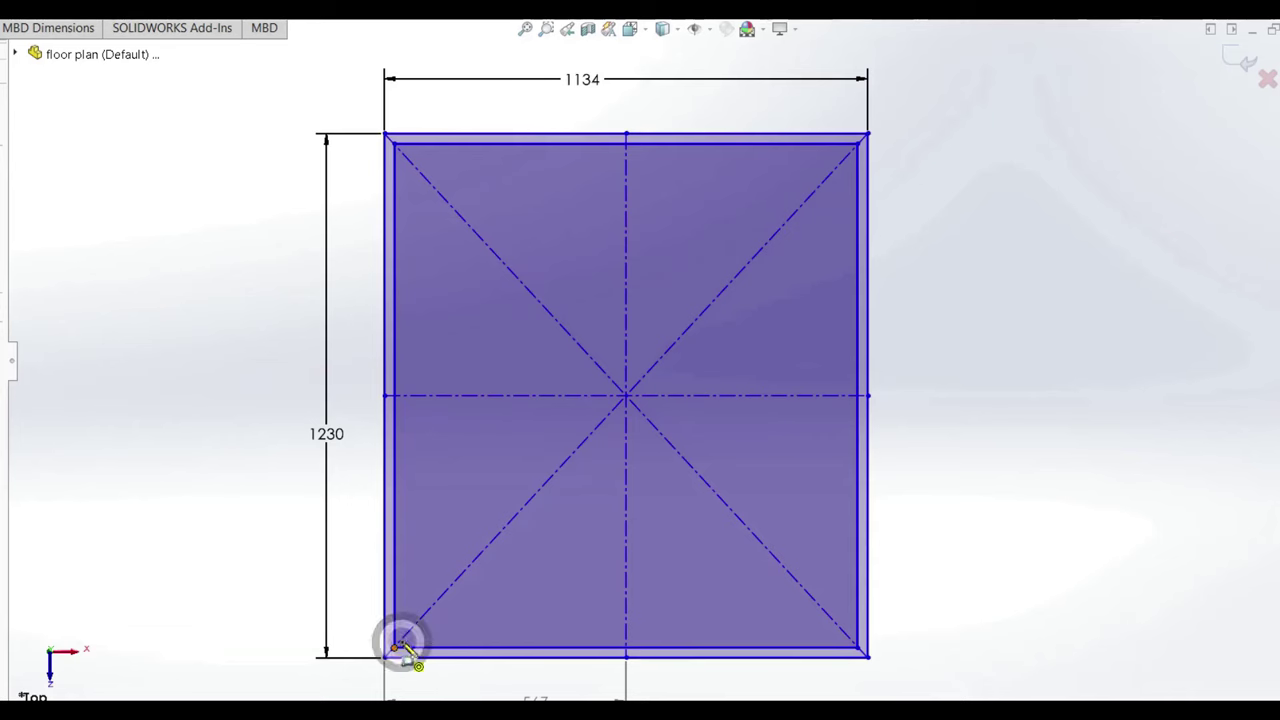
Step: Sketch a room rectangle from the lower-left corner of the inner wall outline and set its width to 354
click(540, 517)
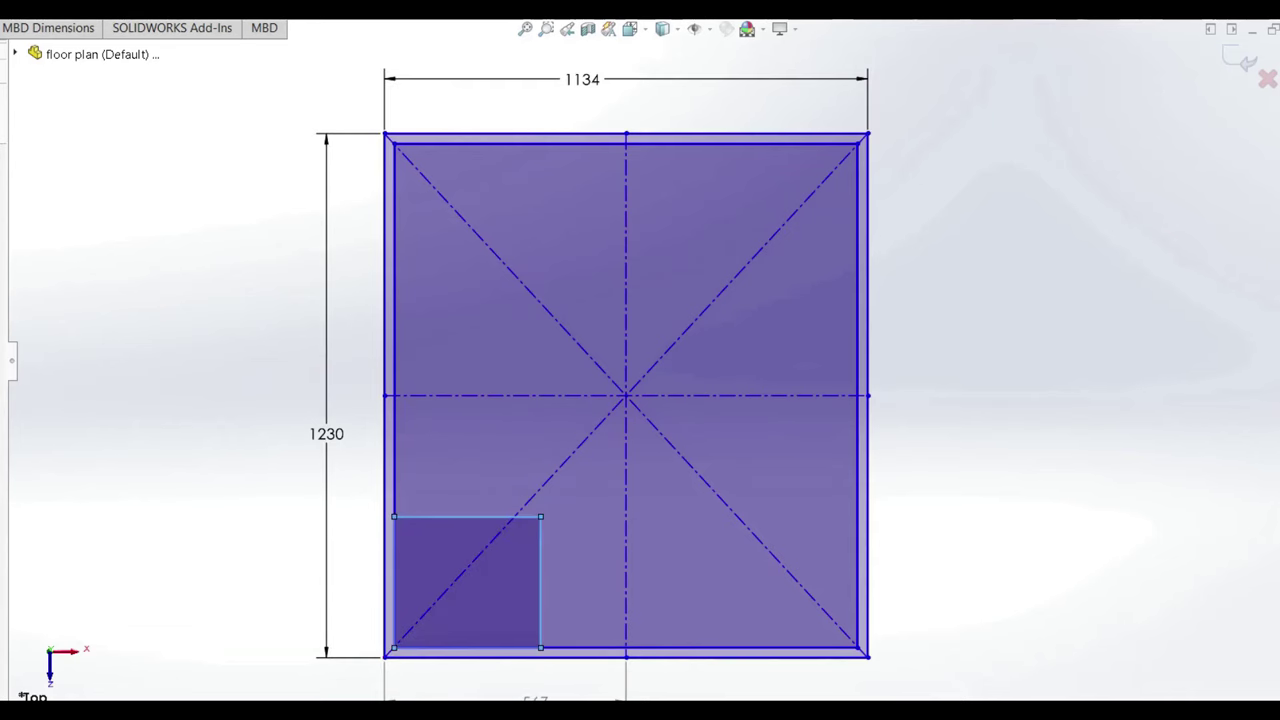
click(526, 608)
click(396, 582)
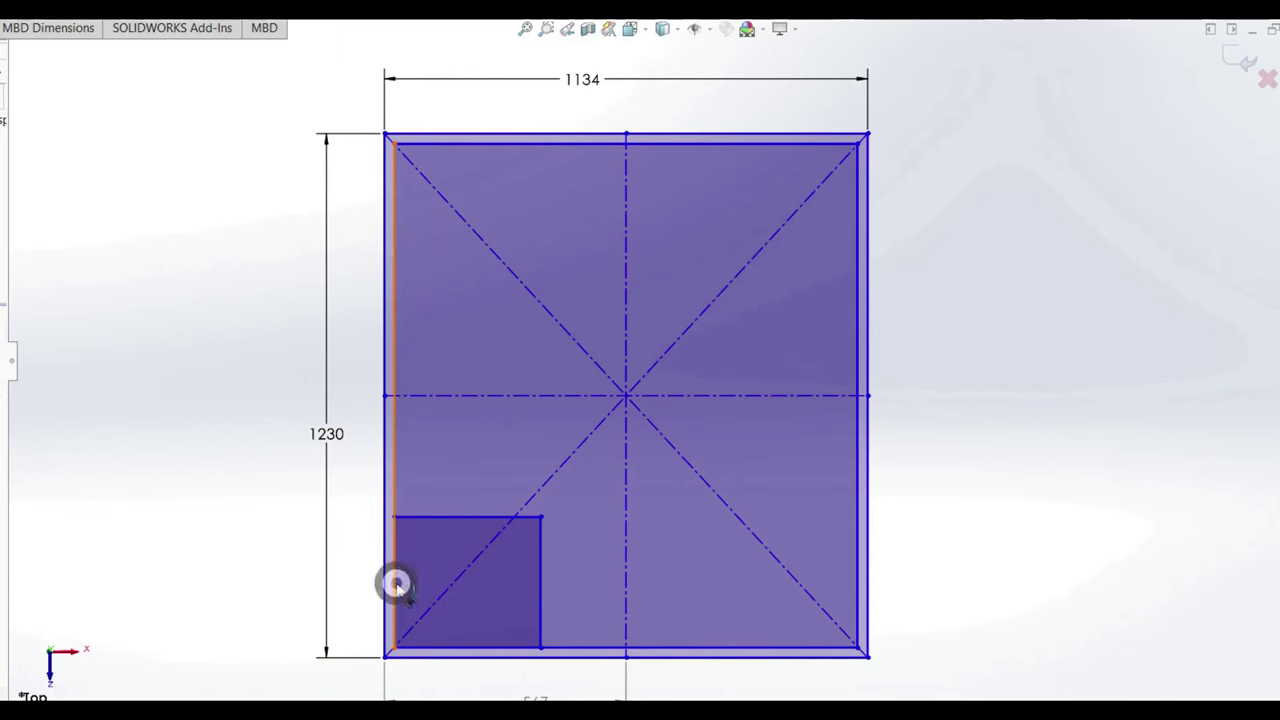
click(540, 597)
click(484, 592)
text(354)
key(Return)
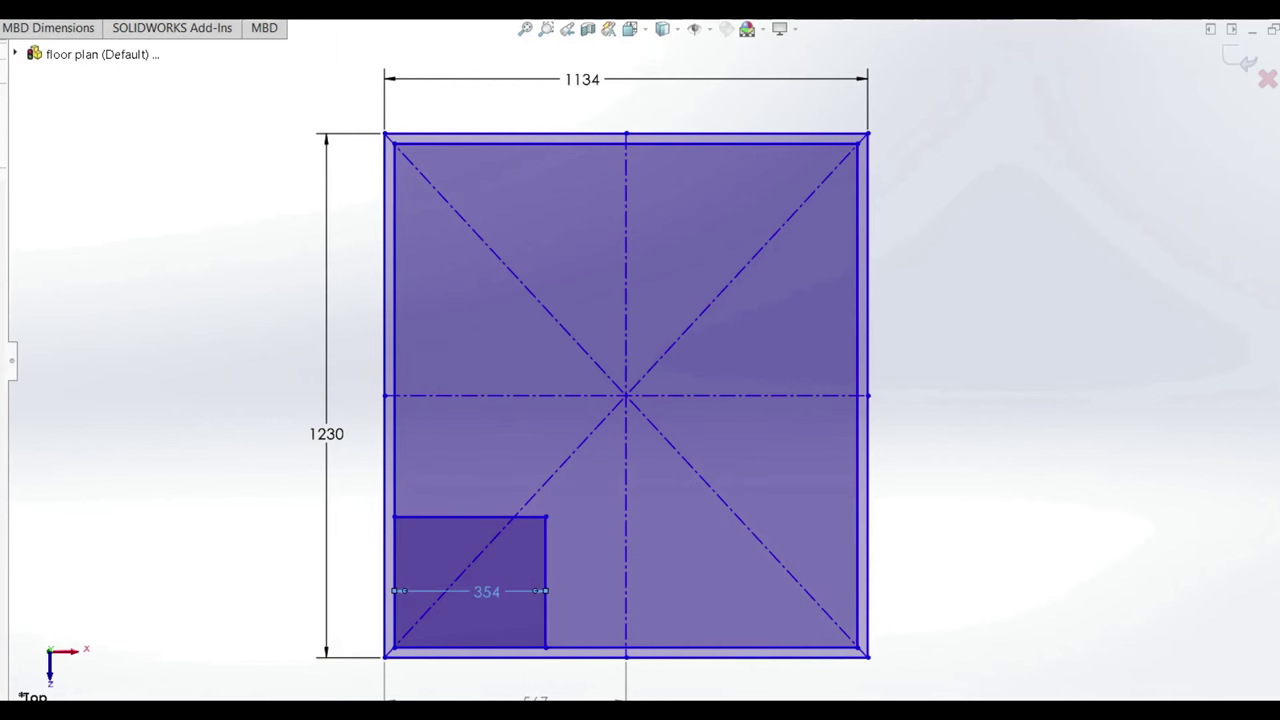
Step: Add a 354-wide room rectangle in the upper-left inner corner and offset both left-hand rooms outward by 24
click(394, 143)
click(557, 279)
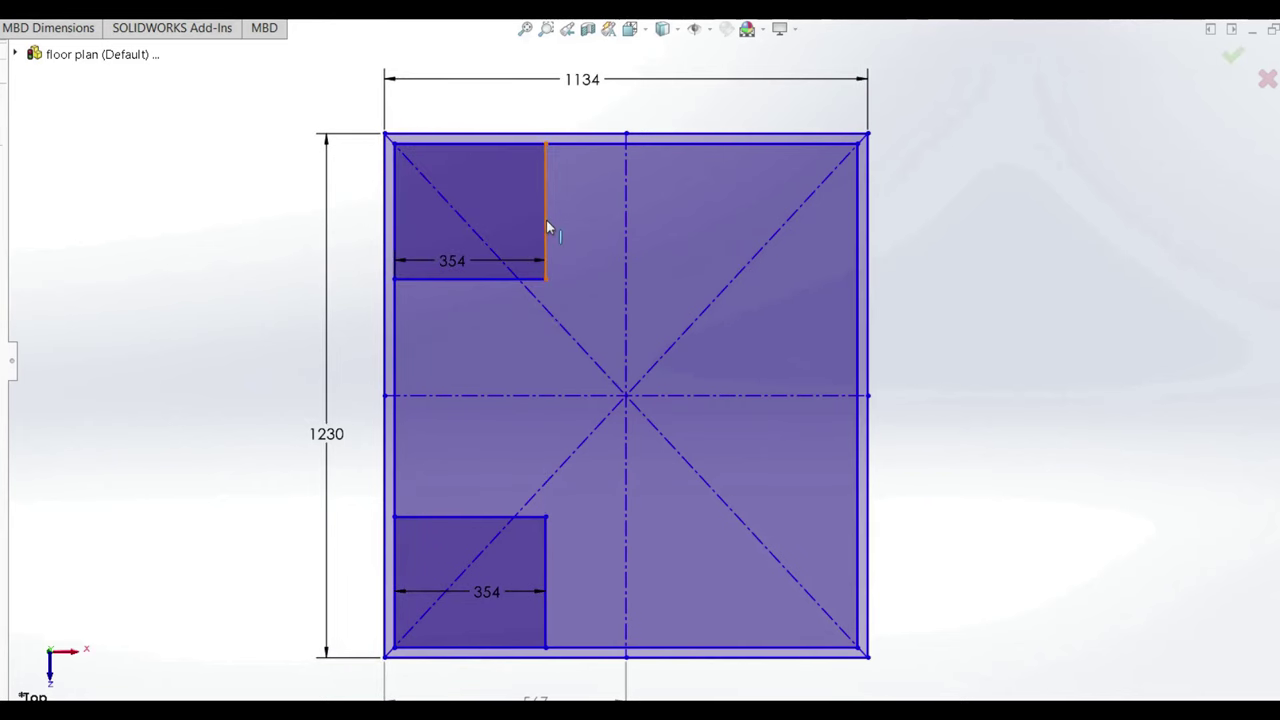
click(546, 220)
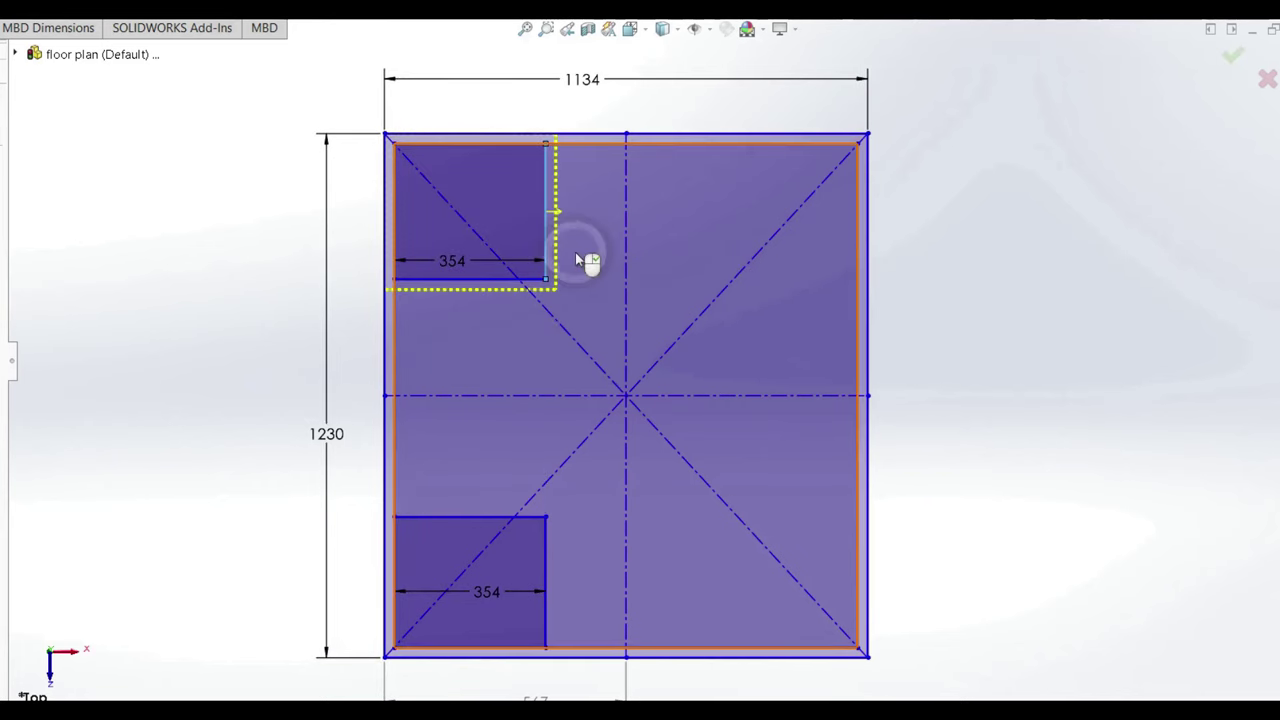
click(578, 262)
click(541, 552)
click(569, 506)
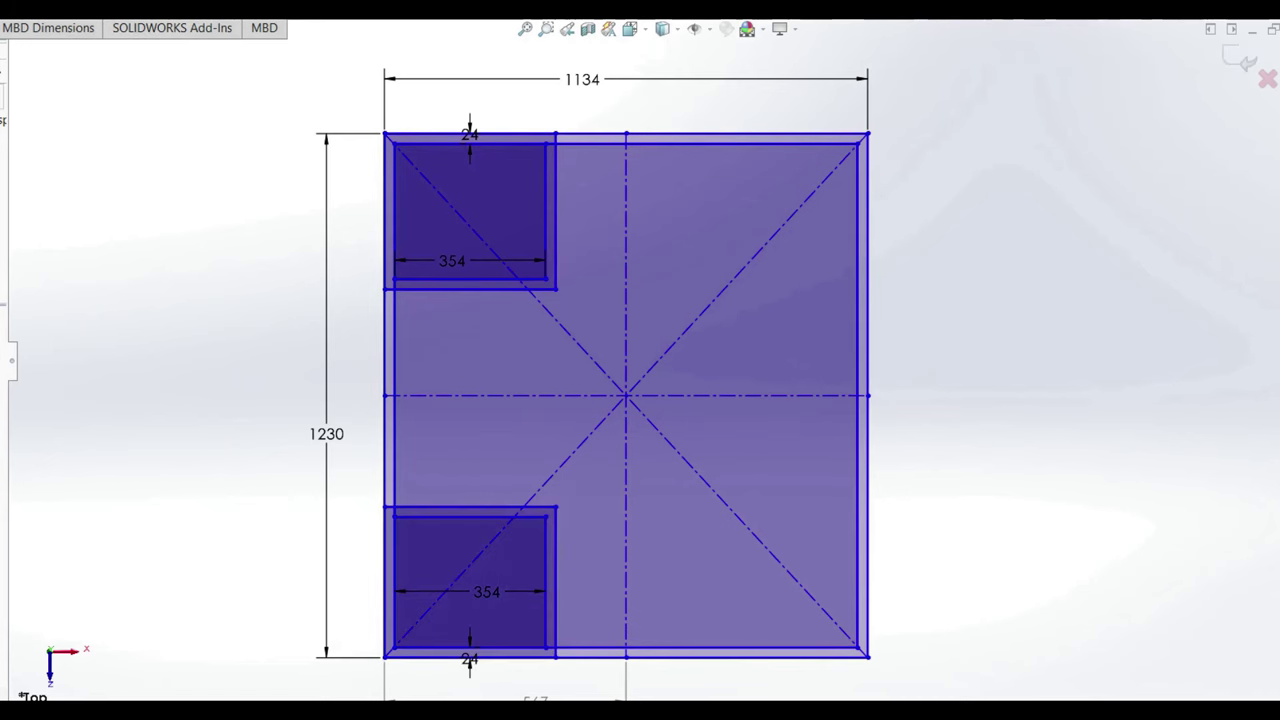
Step: Add a 354-wide room rectangle in the lower-right inner corner and offset it outward by 24
click(857, 648)
click(704, 523)
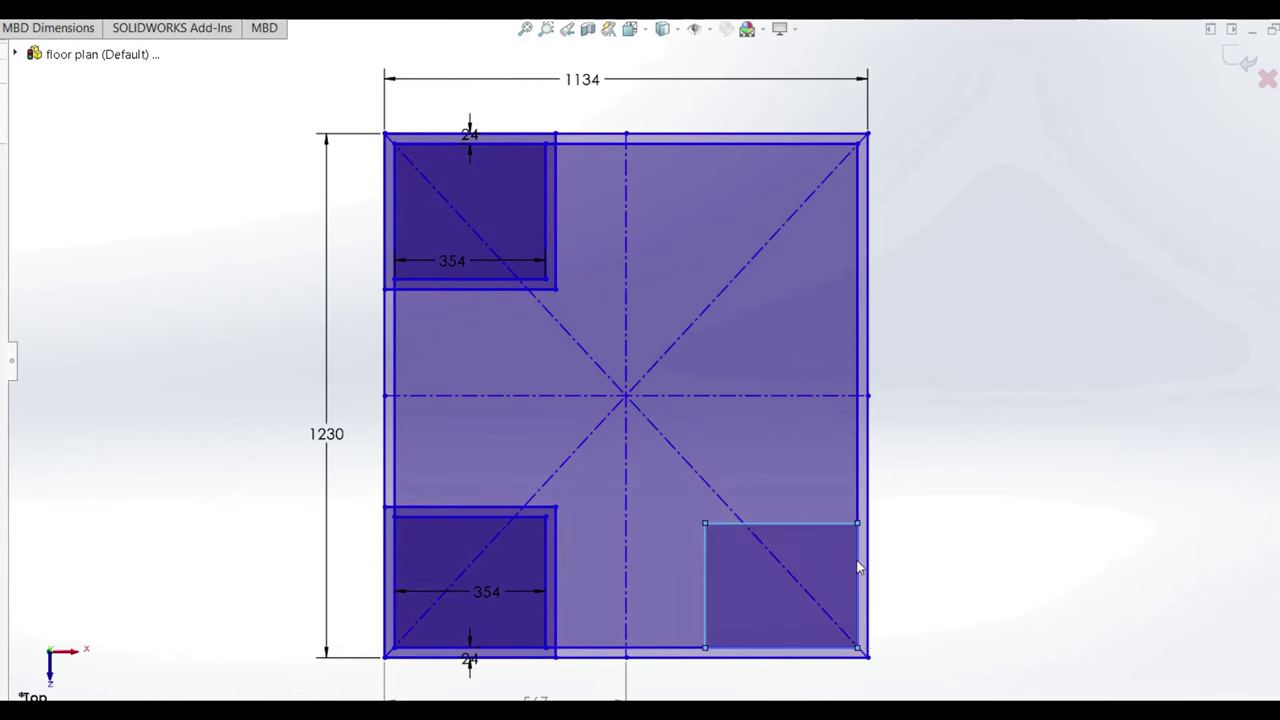
click(706, 549)
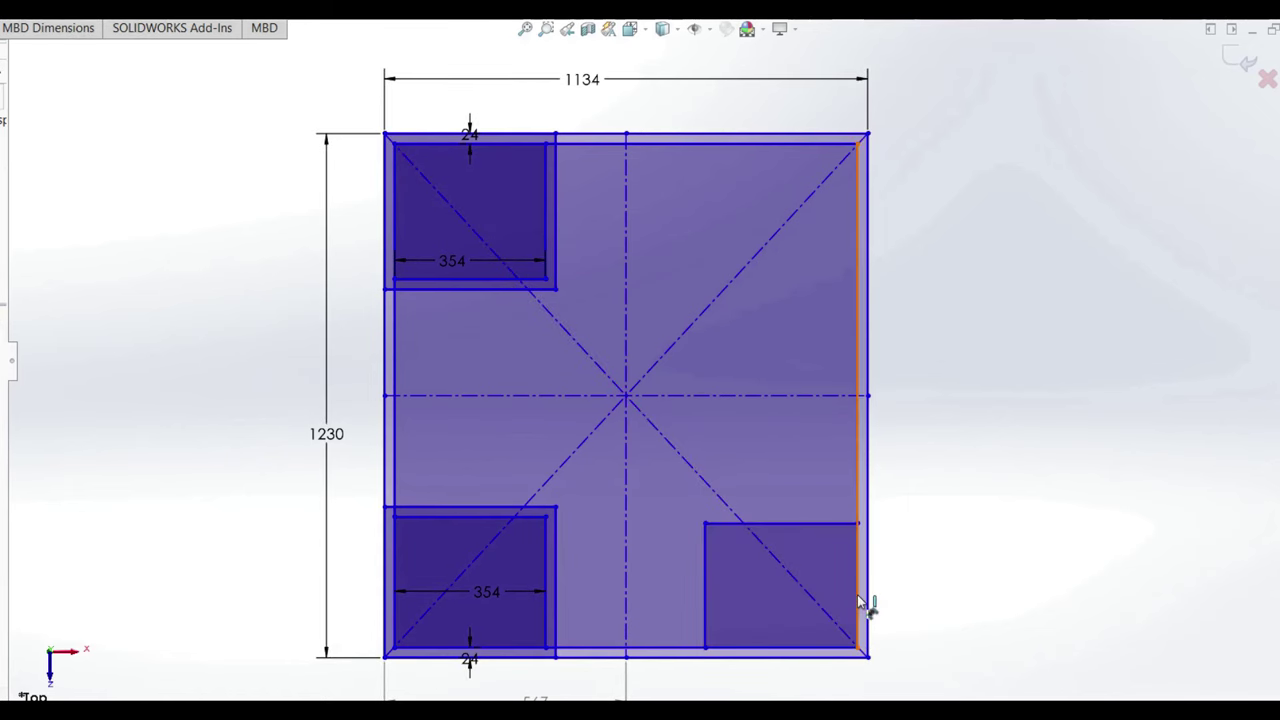
click(858, 607)
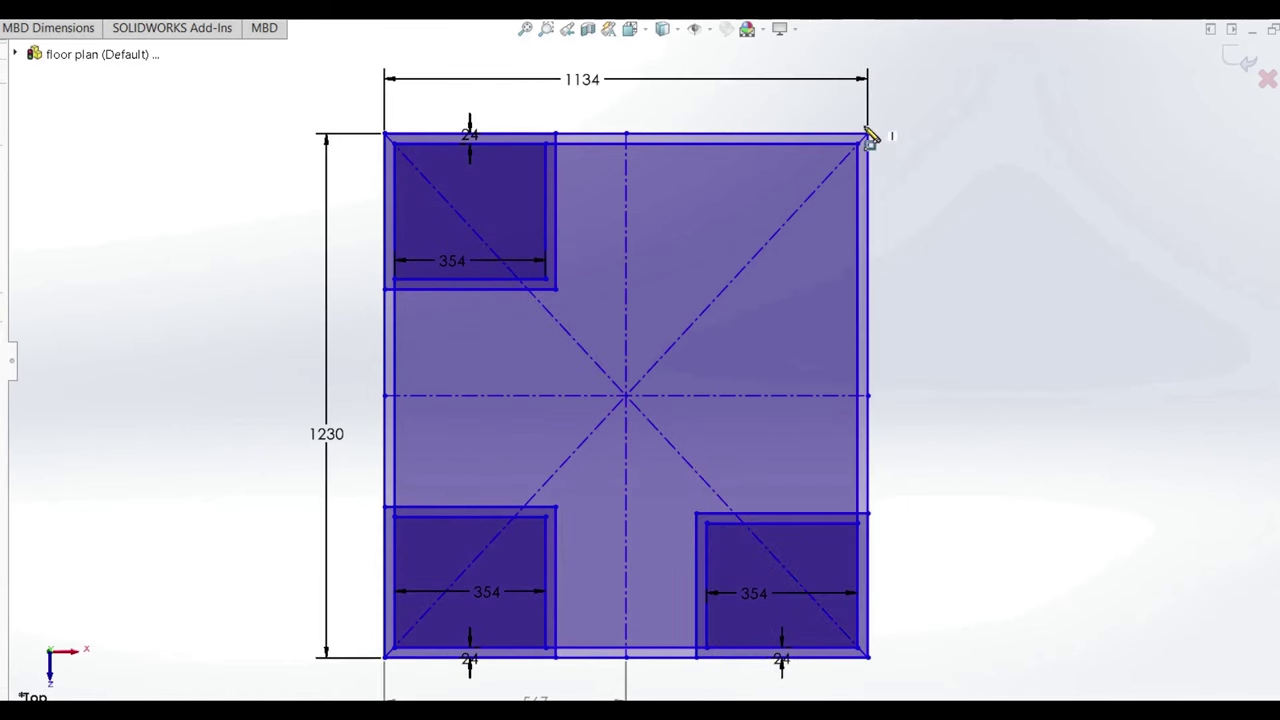
Step: Add a room in the upper-right inner corner and another directly below it, each 354 wide with a 24 outward offset
click(867, 137)
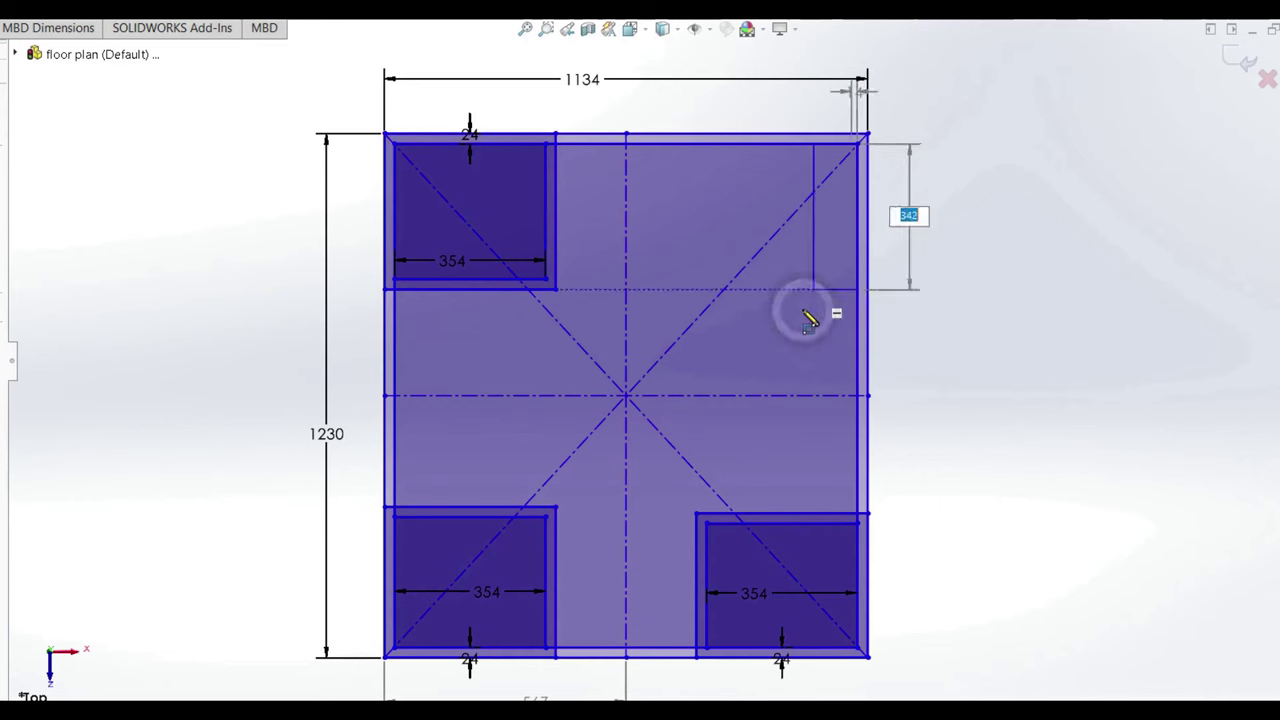
click(717, 258)
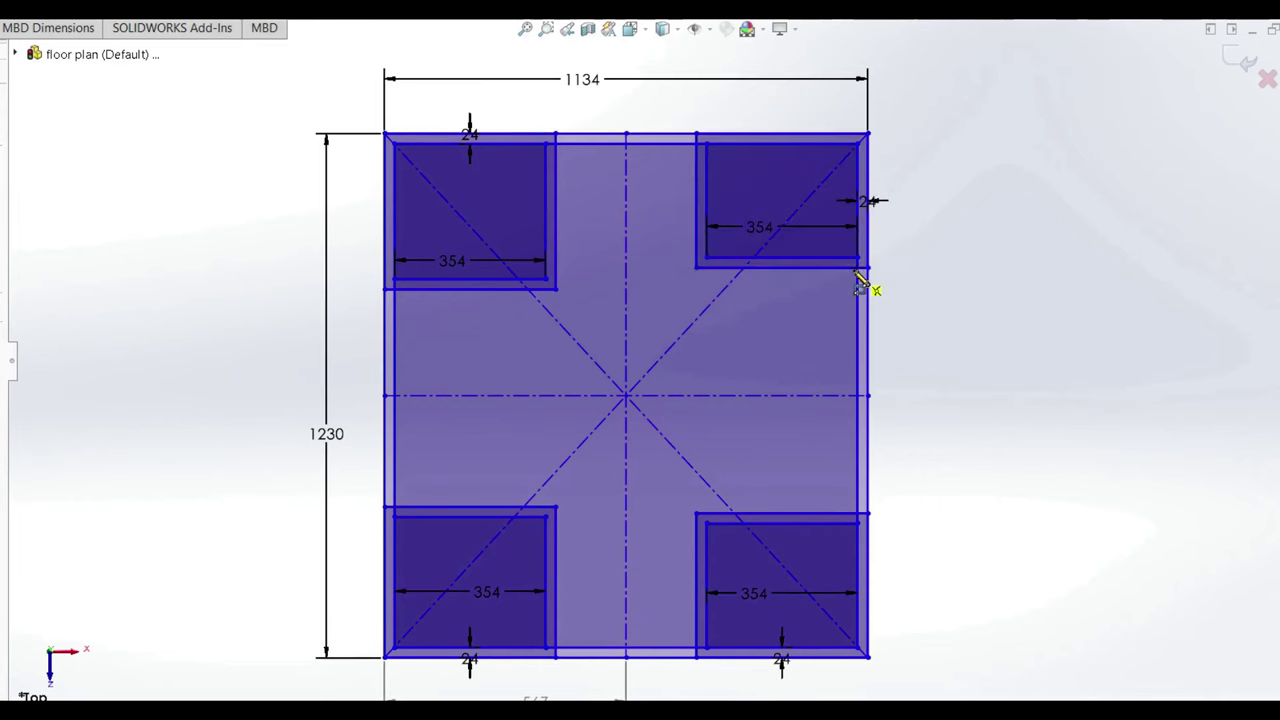
click(811, 385)
scroll(790, 270, down, 3)
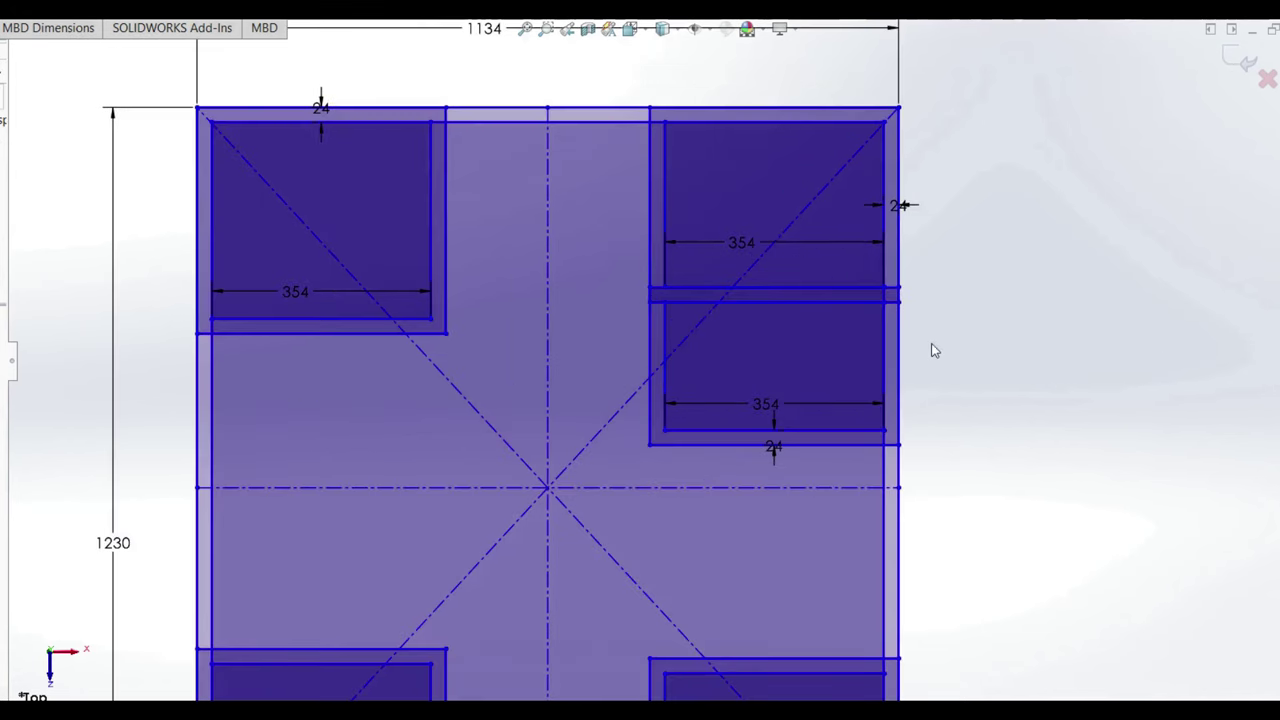
Step: Dimension the horizontal gap between the outer walls of the upper-left and upper-right rooms
click(444, 218)
click(649, 220)
click(535, 232)
click(453, 203)
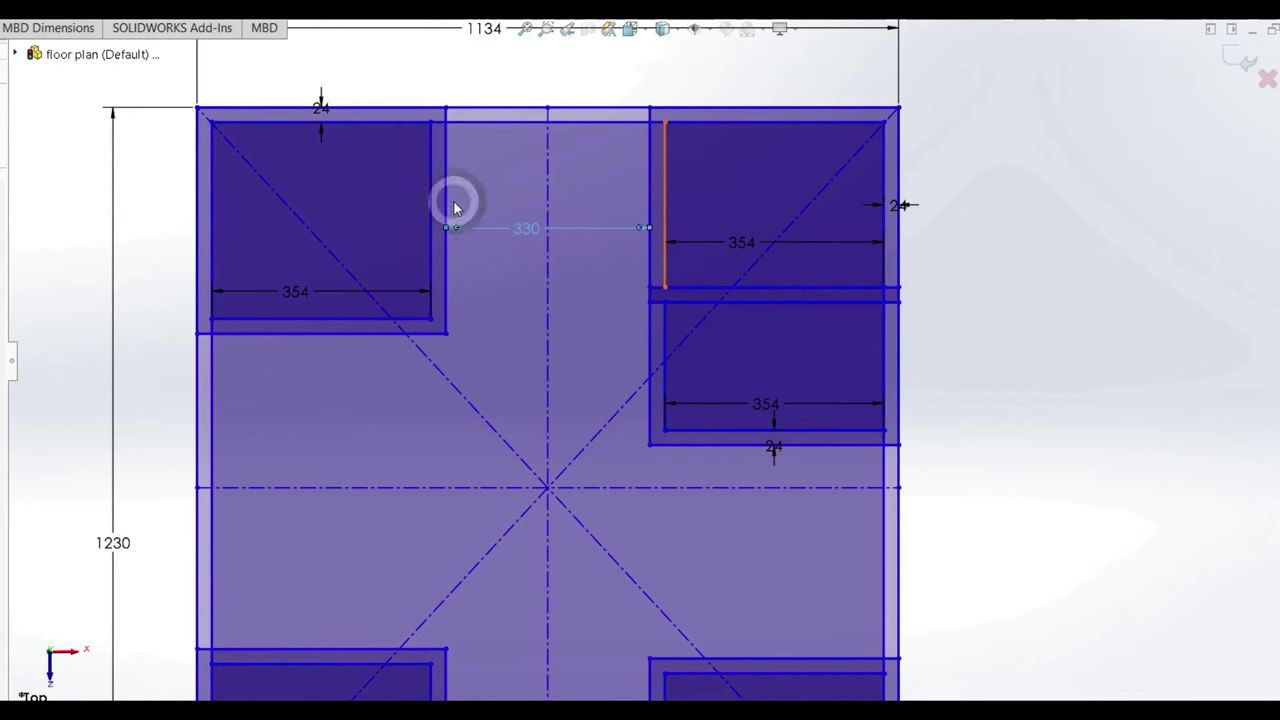
Step: Set the upper-left room's height to 426 and add a 426-high middle room beside it with a 24 outward offset
click(300, 290)
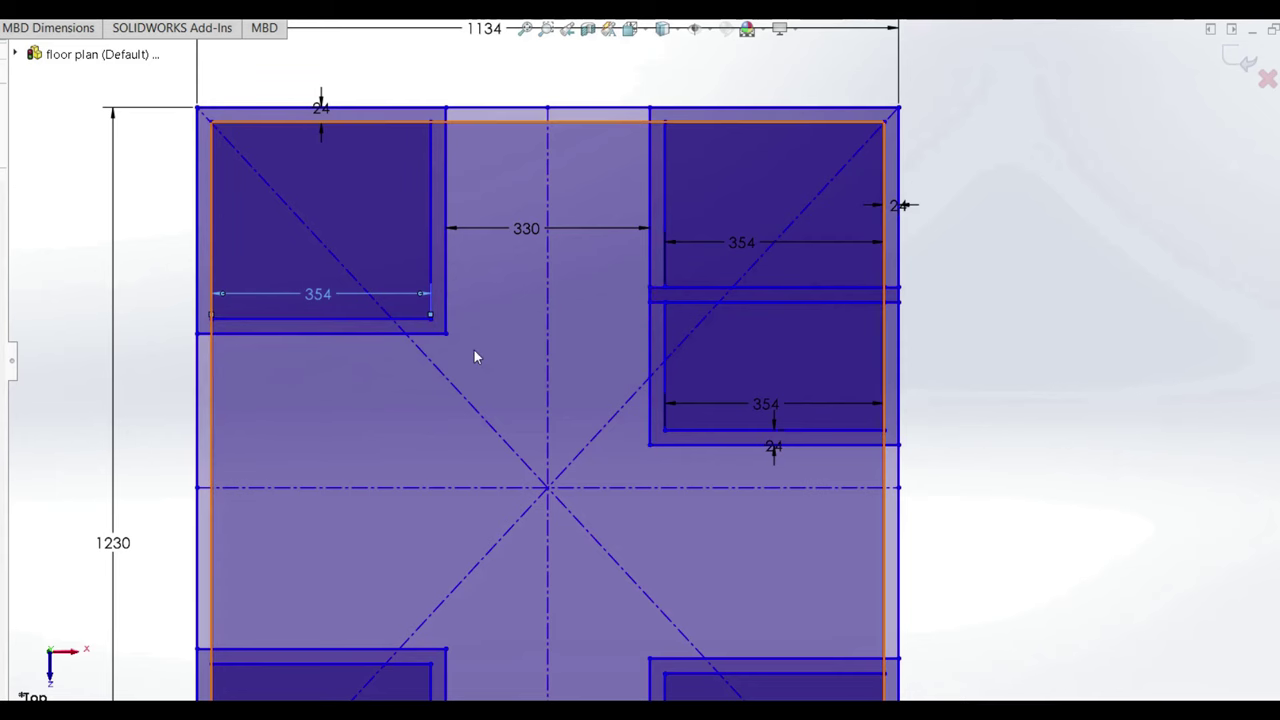
scroll(474, 357, up, 2)
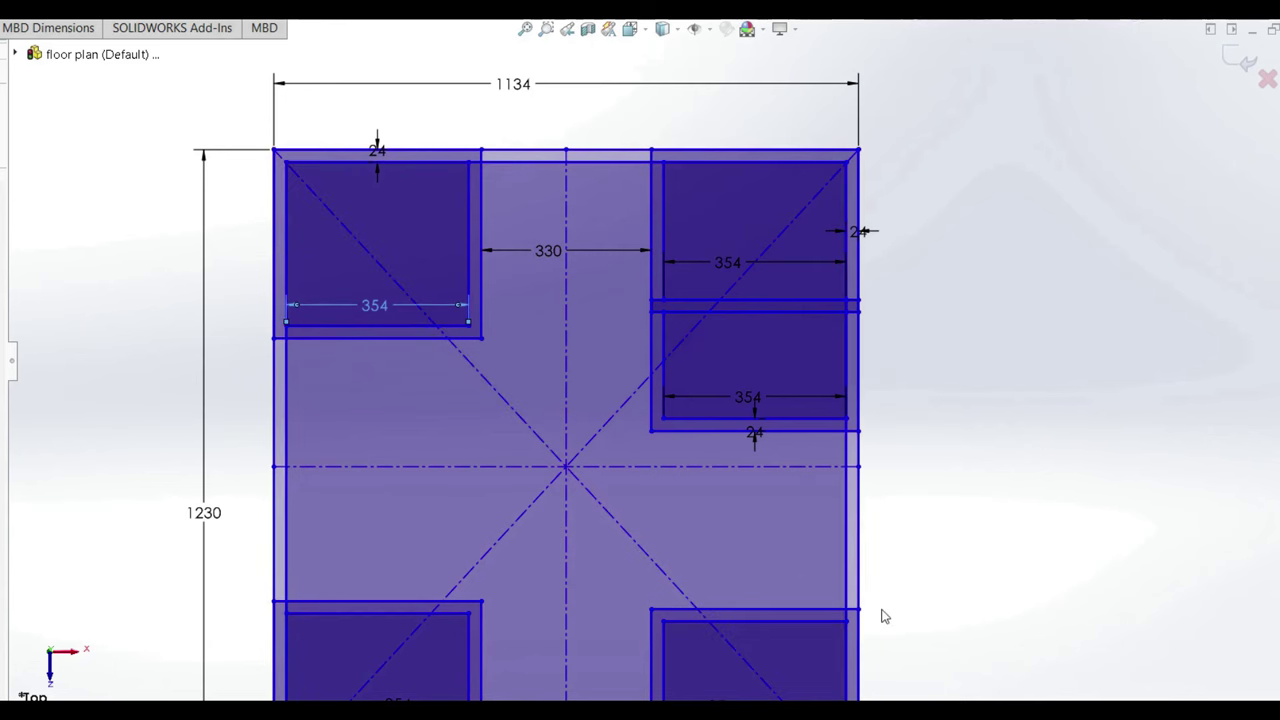
scroll(463, 257, down, 1)
scroll(450, 447, up, 2)
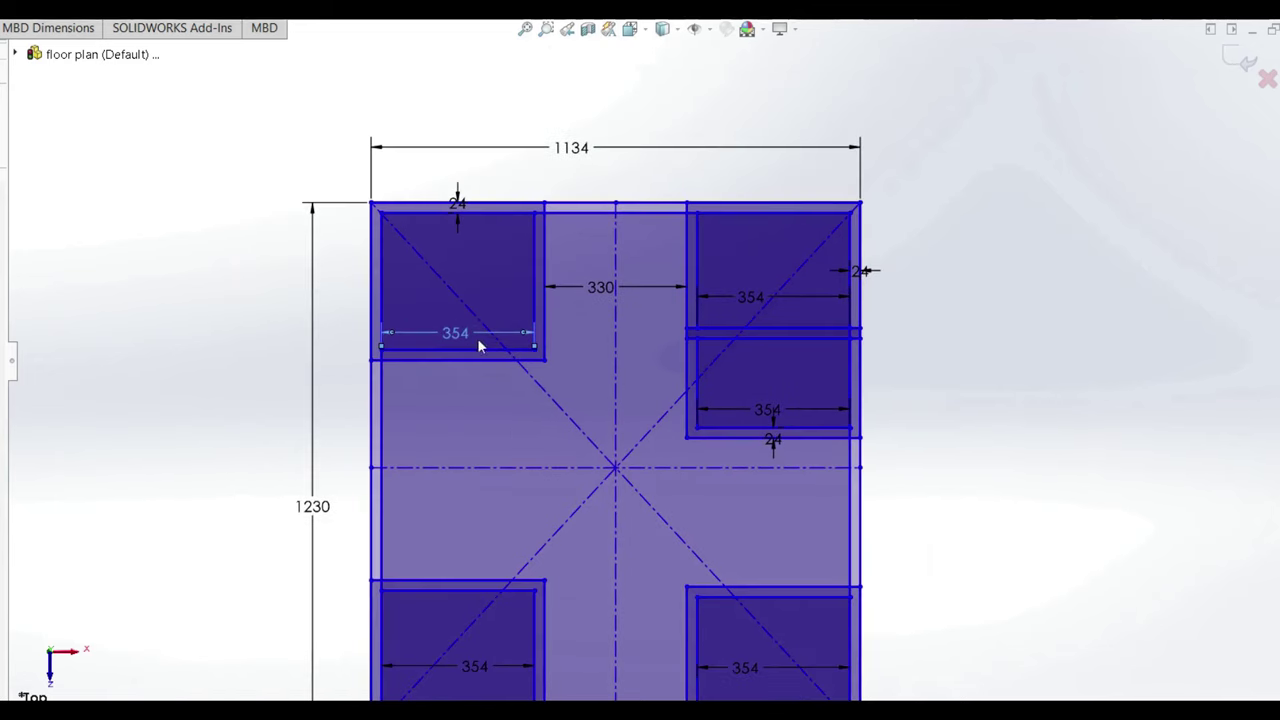
scroll(462, 254, down, 2)
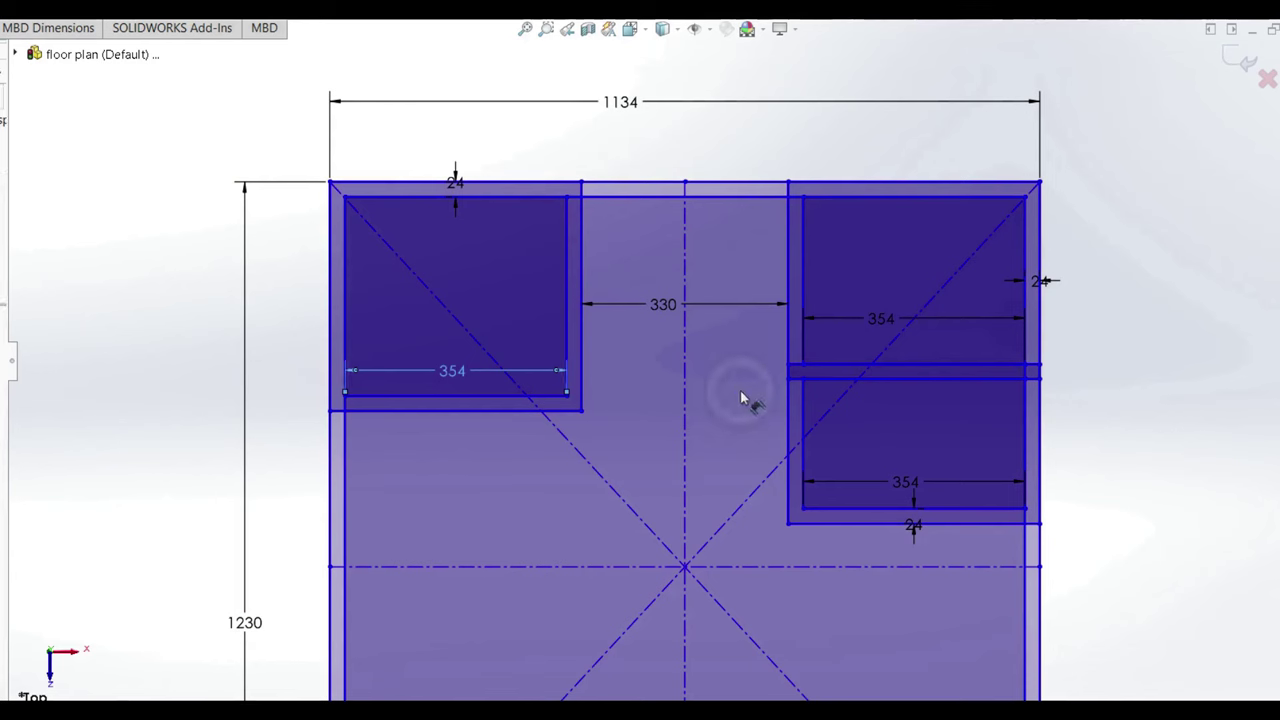
click(569, 307)
click(508, 297)
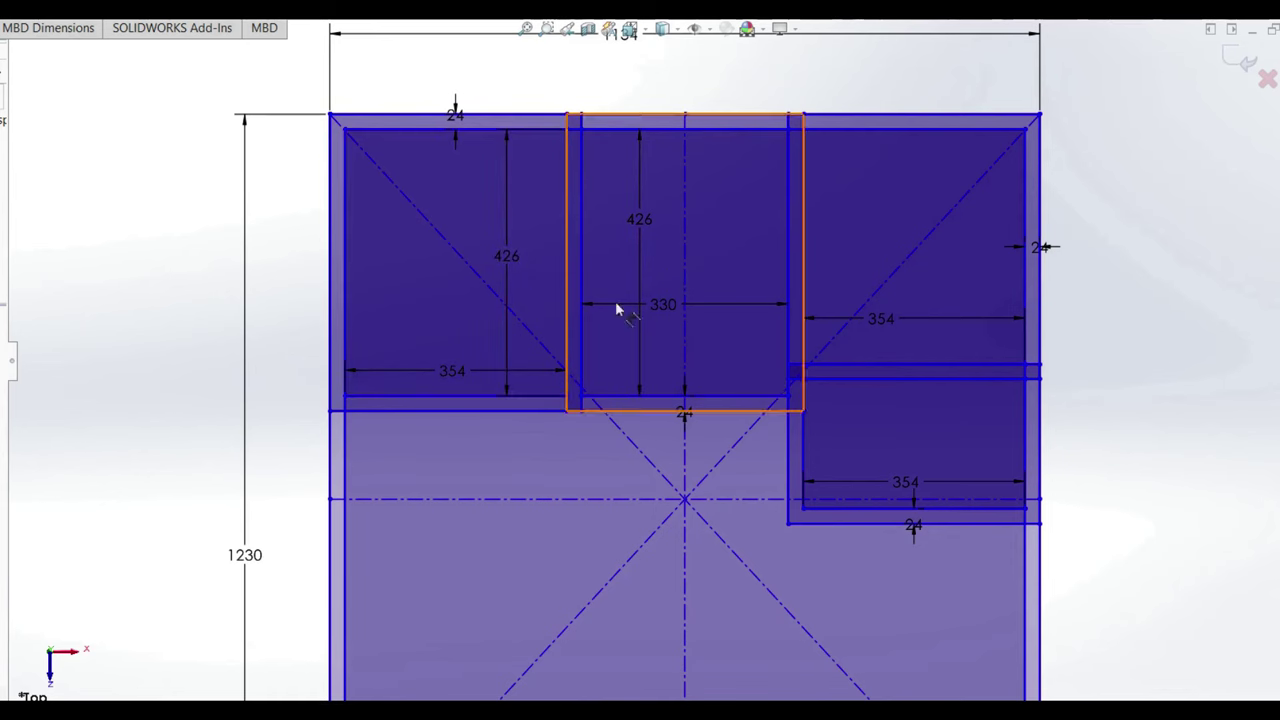
Step: Set the heights of the lower-left and lower-right rooms to 378 and move the lower-left width dimension farther inside its room
scroll(660, 370, up, 2)
key(f)
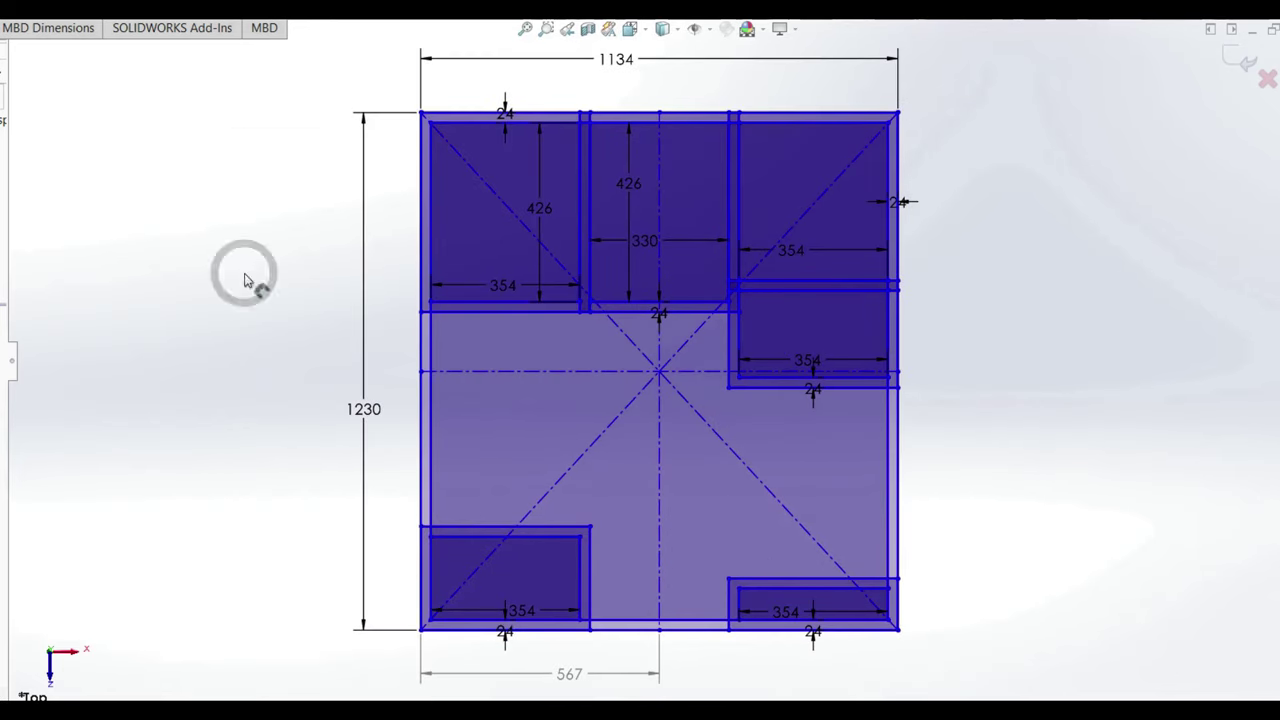
scroll(566, 545, down, 1)
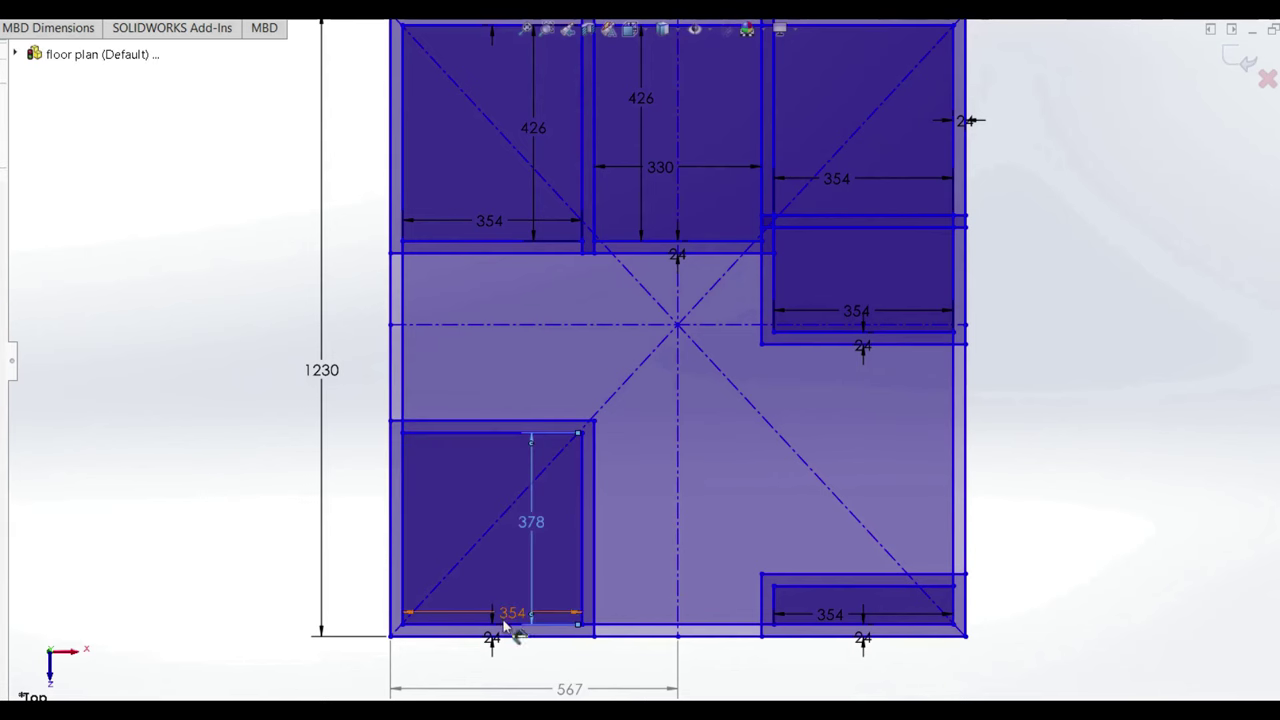
click(505, 616)
drag(505, 613, 505, 593)
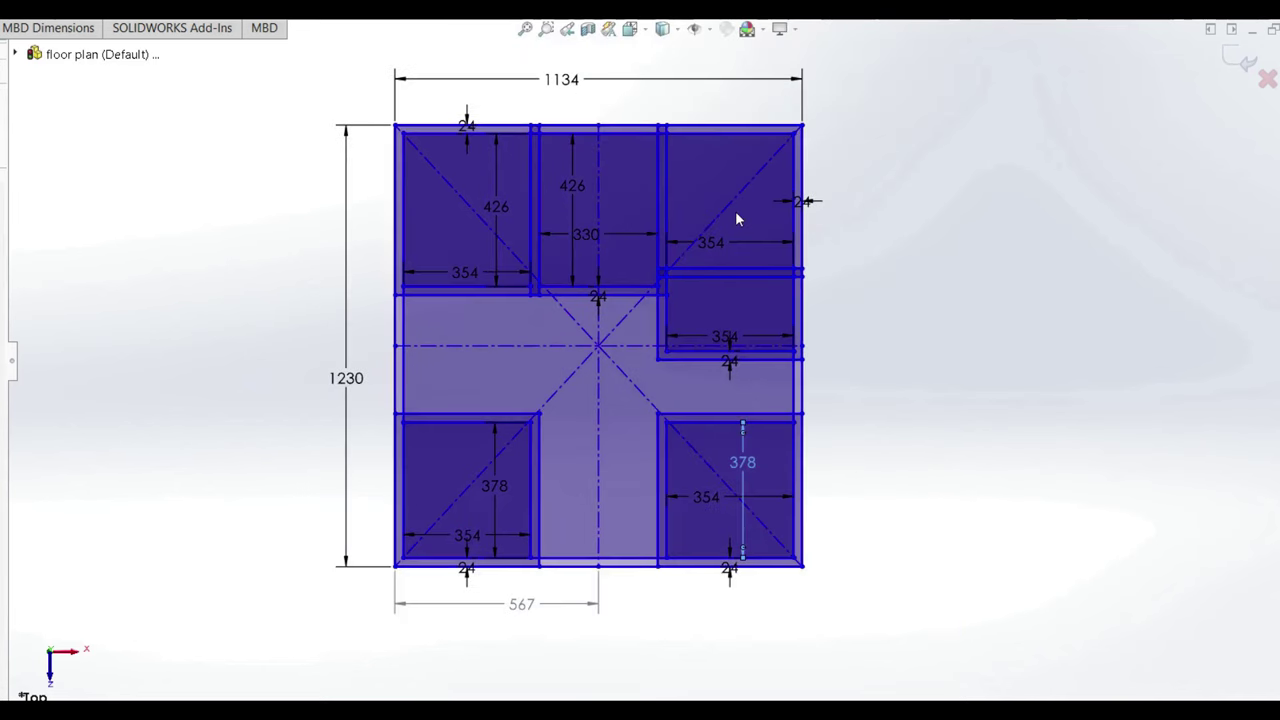
Step: Reposition the lower-left room's width dimension near the middle of the room
scroll(732, 208, down, 1)
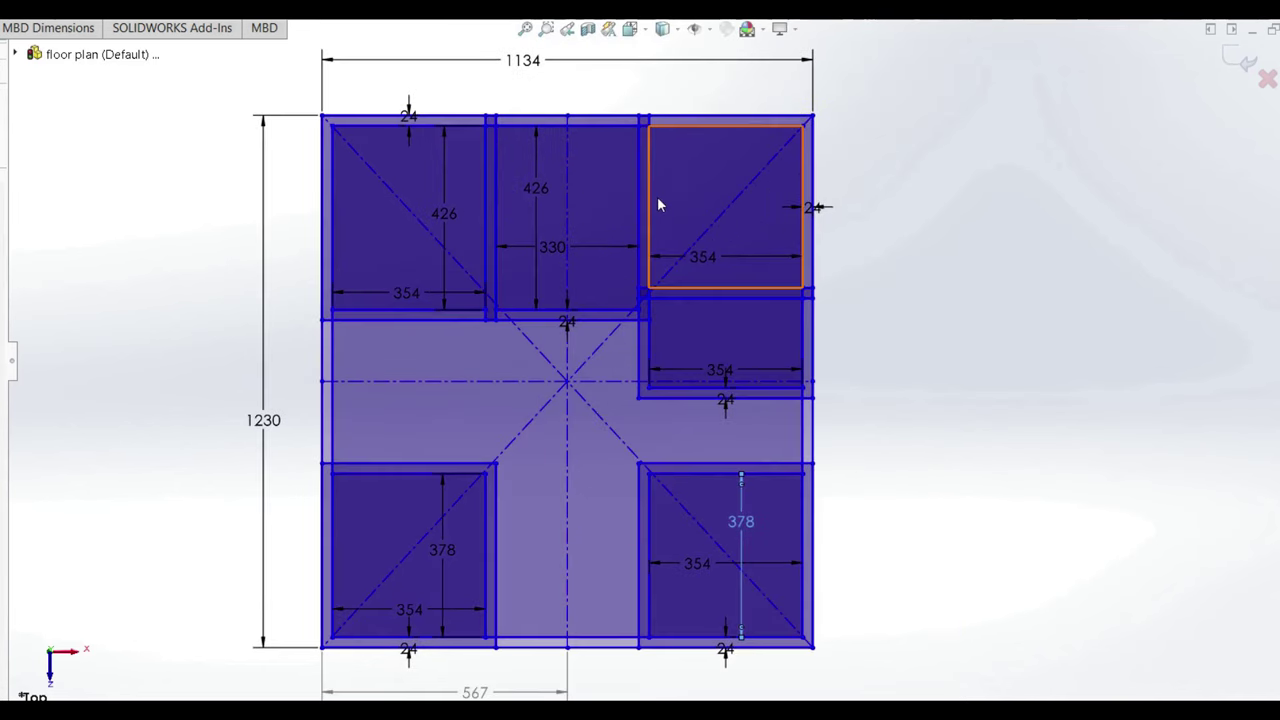
scroll(658, 196, down, 1)
scroll(700, 460, up, 1)
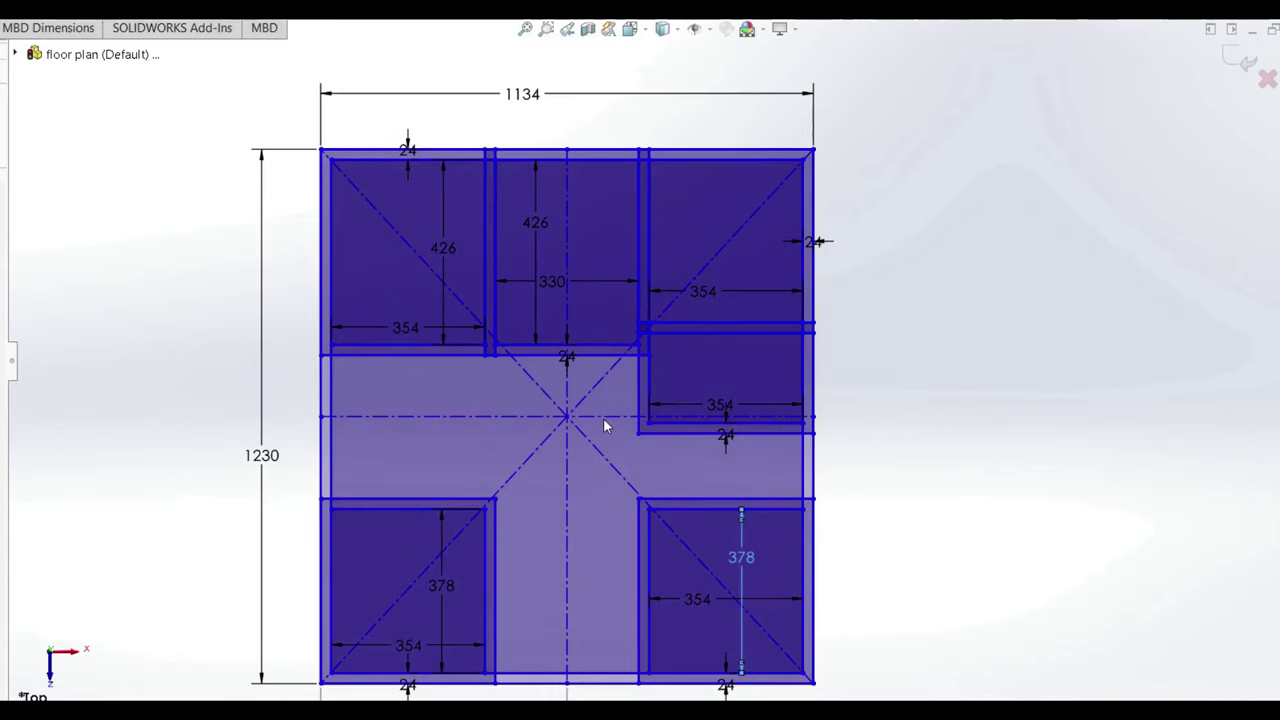
click(366, 646)
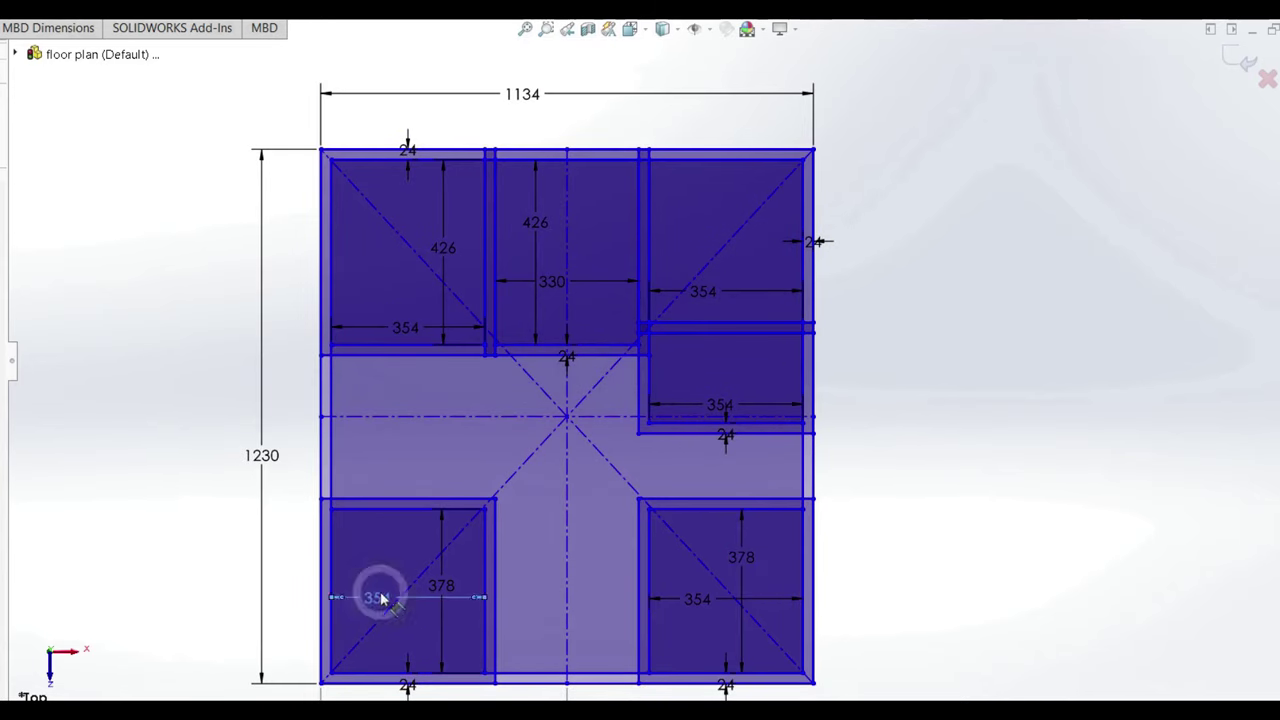
Step: Set the height of the middle room on the right side to 378 and the upper-right room's height to 210
scroll(690, 385, down, 1)
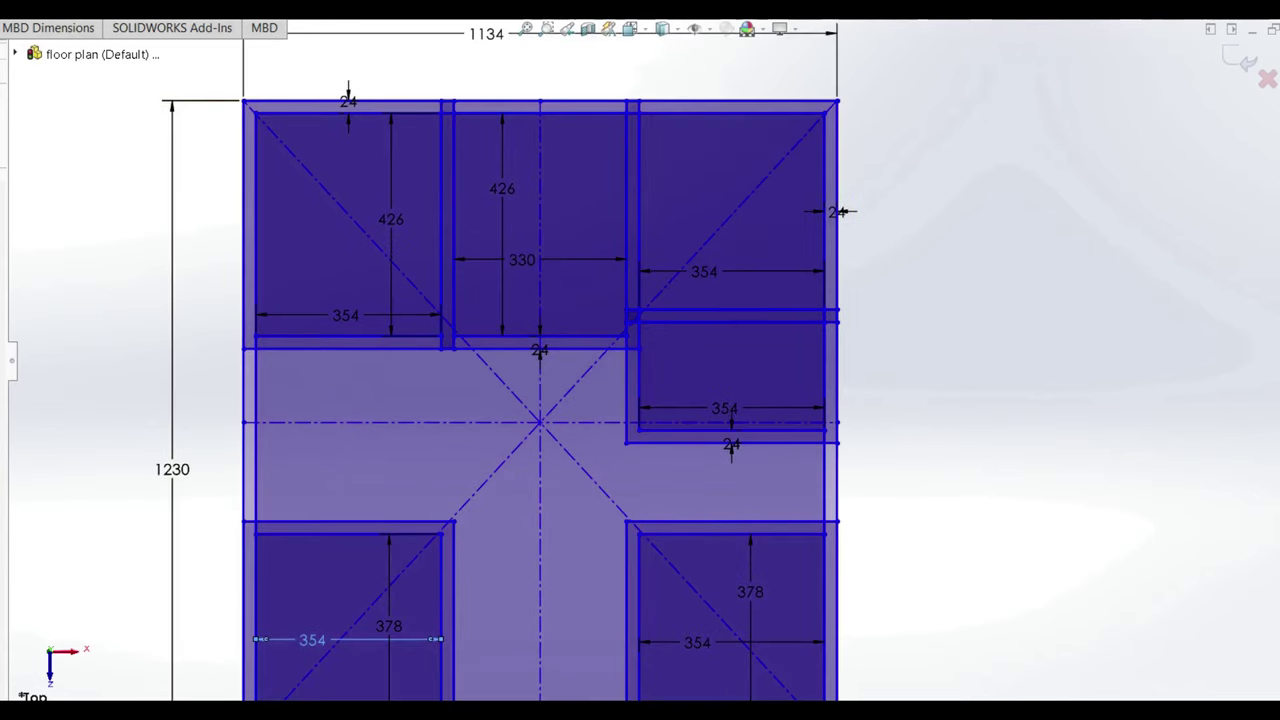
click(752, 399)
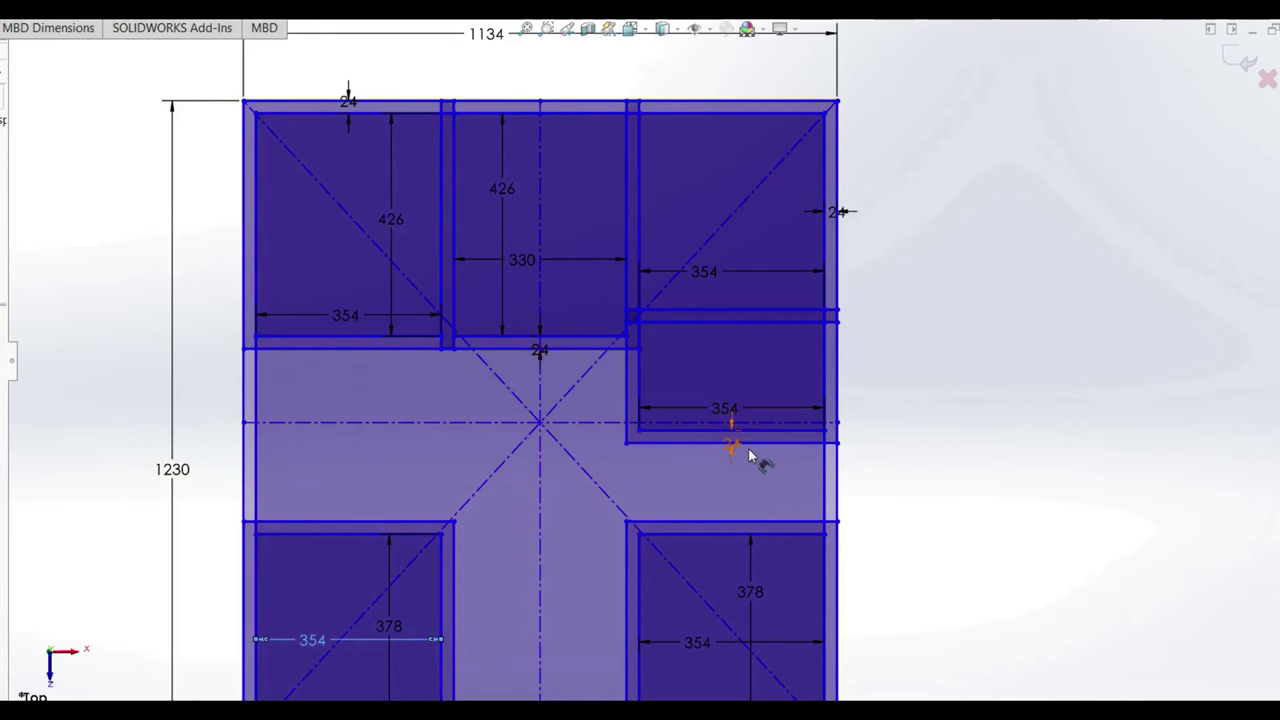
scroll(719, 418, down, 1)
click(793, 431)
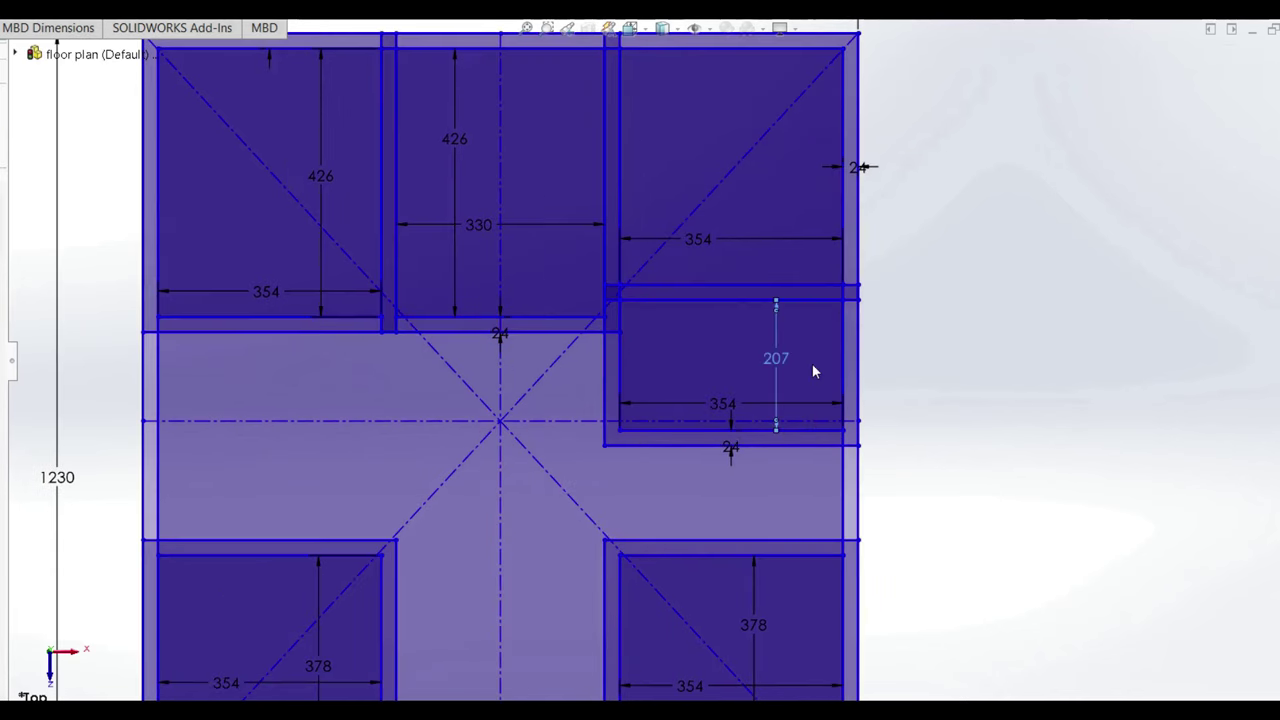
text(378)
key(Return)
scroll(812, 363, up, 1)
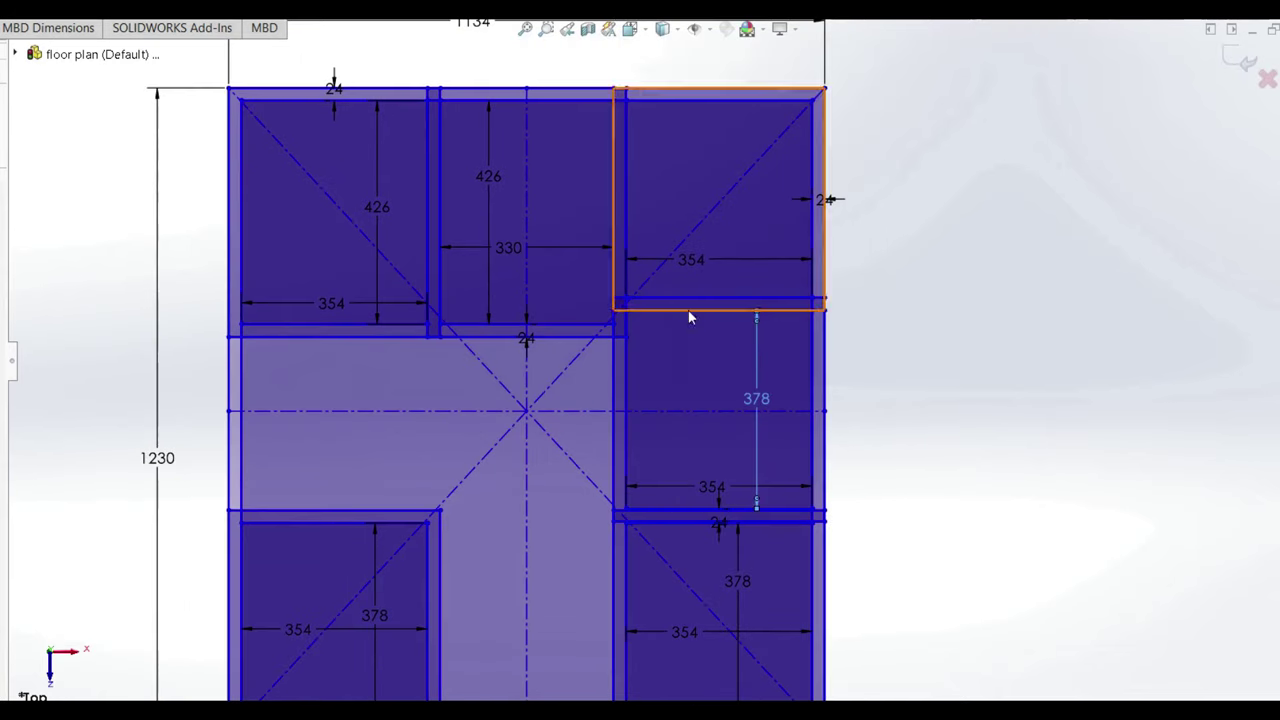
drag(711, 486, 704, 457)
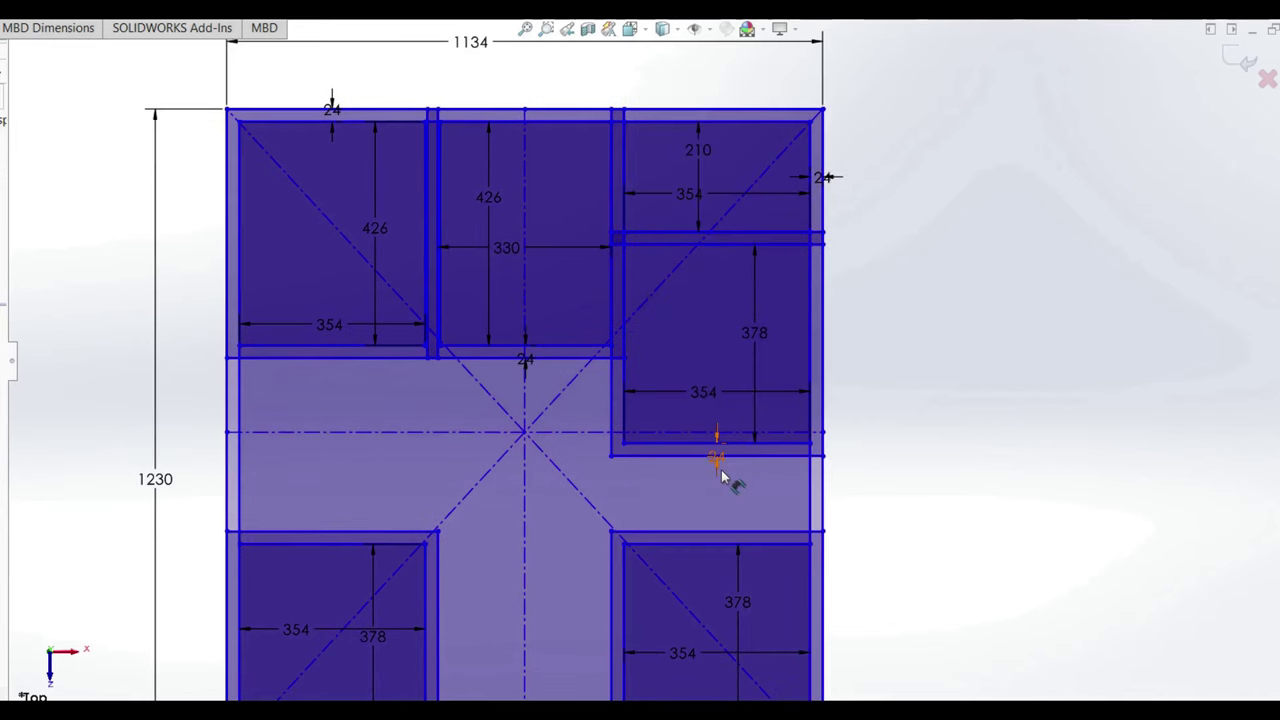
Step: Dimension the vertical gap between the outer walls of the middle-right and lower-right rooms
scroll(665, 433, down, 4)
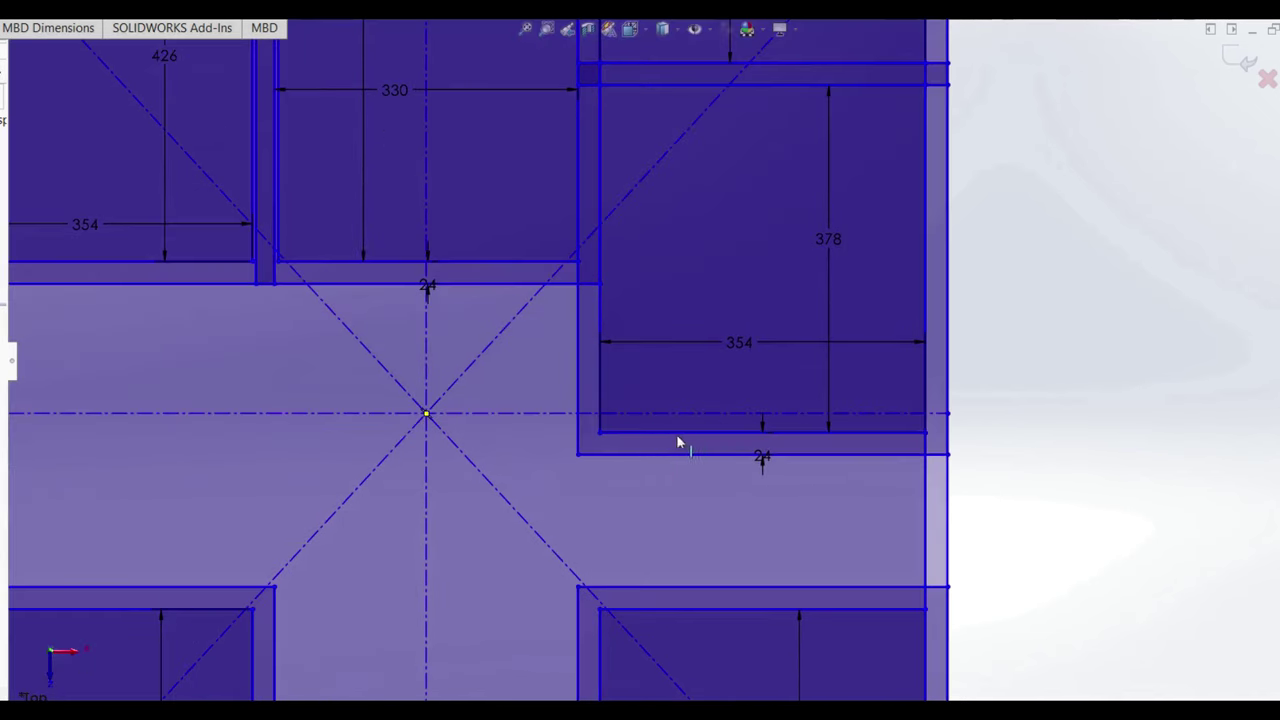
scroll(683, 448, up, 2)
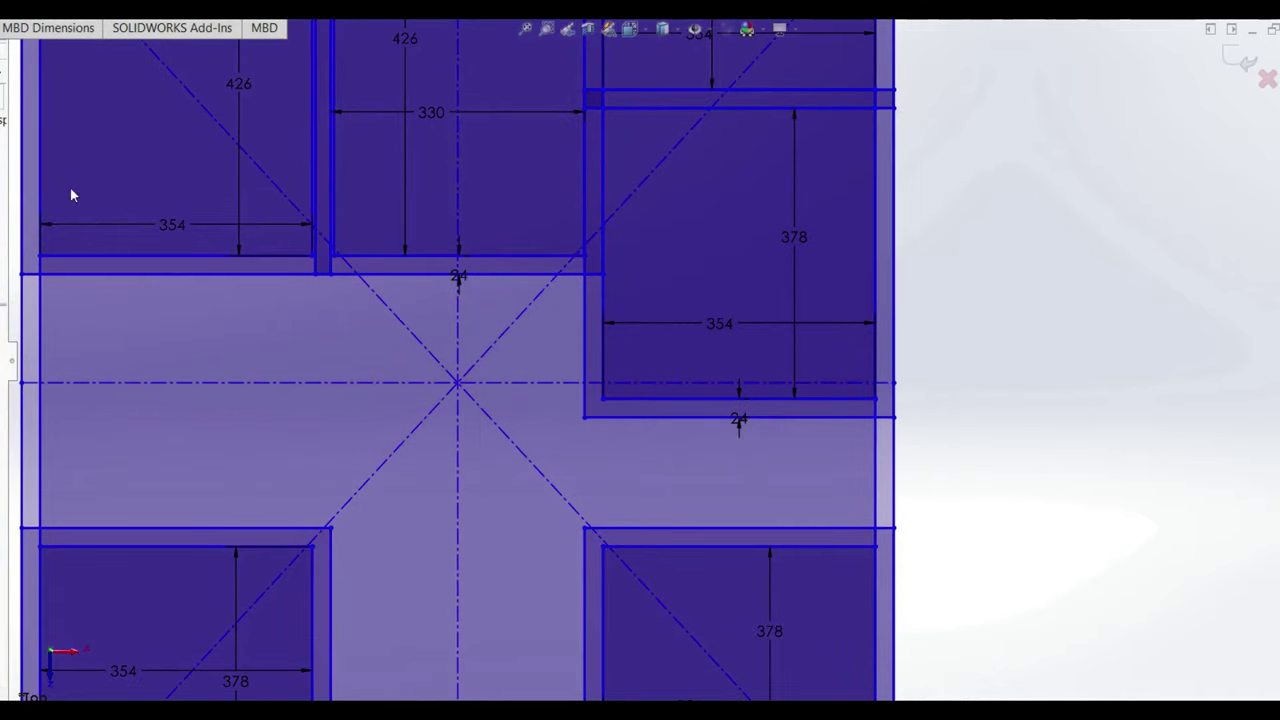
click(382, 312)
click(760, 529)
click(791, 420)
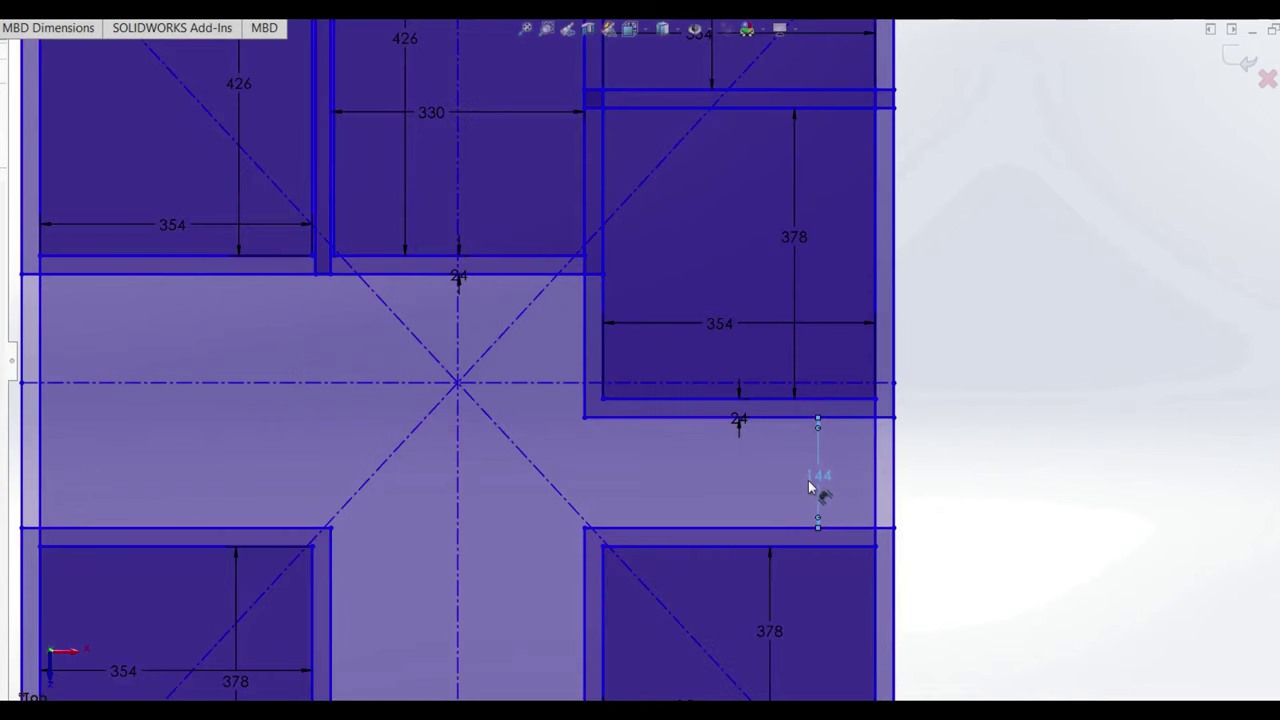
Step: Sketch a rectangle about 231 by 330 between the two left-hand rooms and offset it outward by 24
scroll(803, 486, up, 2)
scroll(783, 449, down, 1)
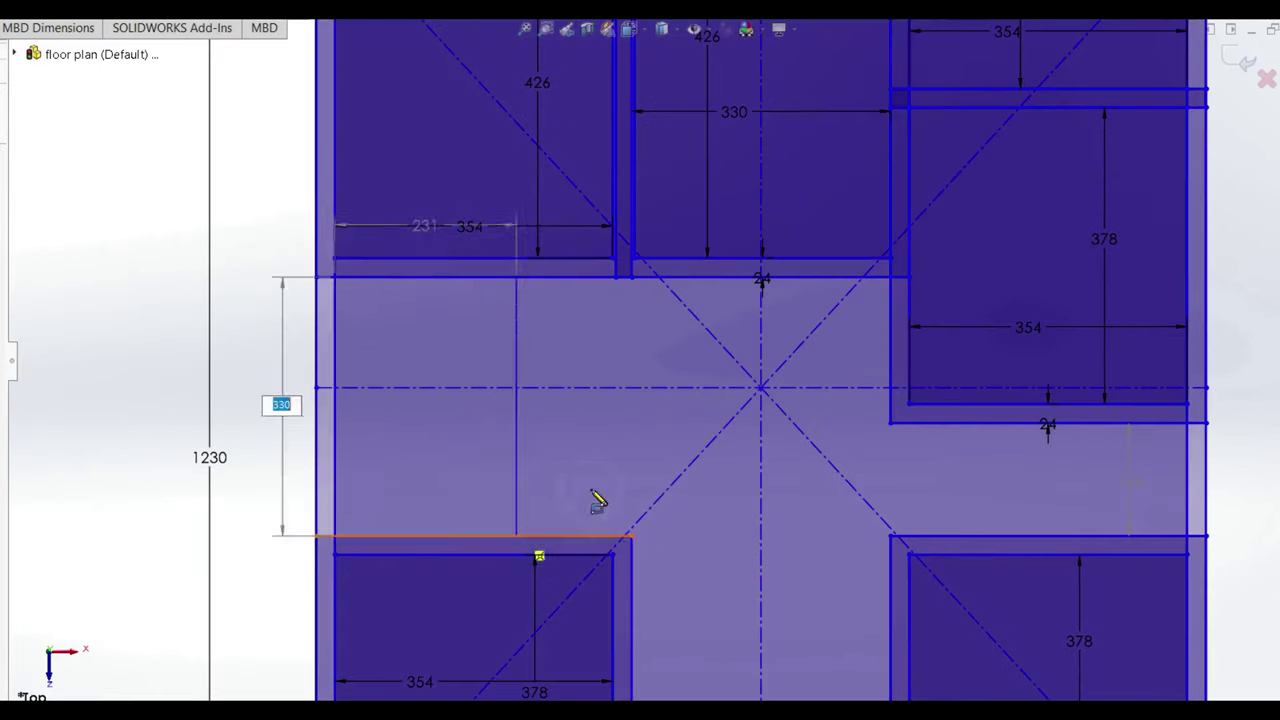
key(Escape)
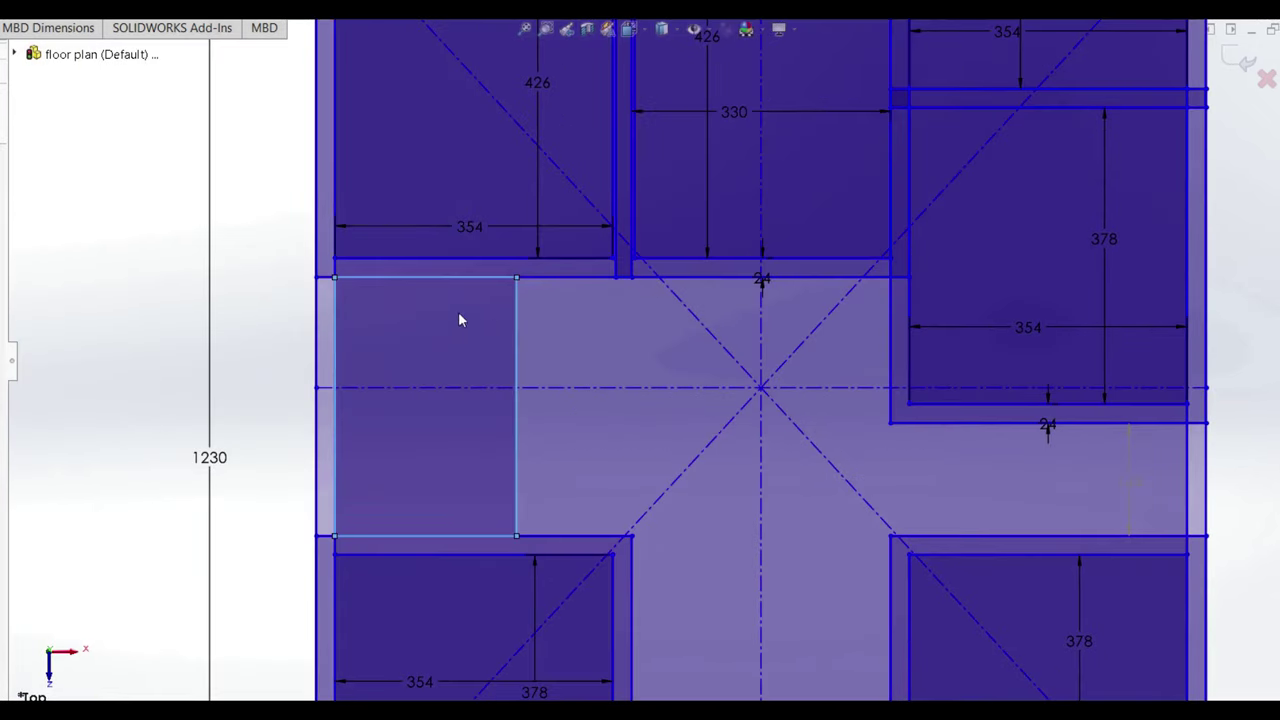
click(212, 18)
click(577, 350)
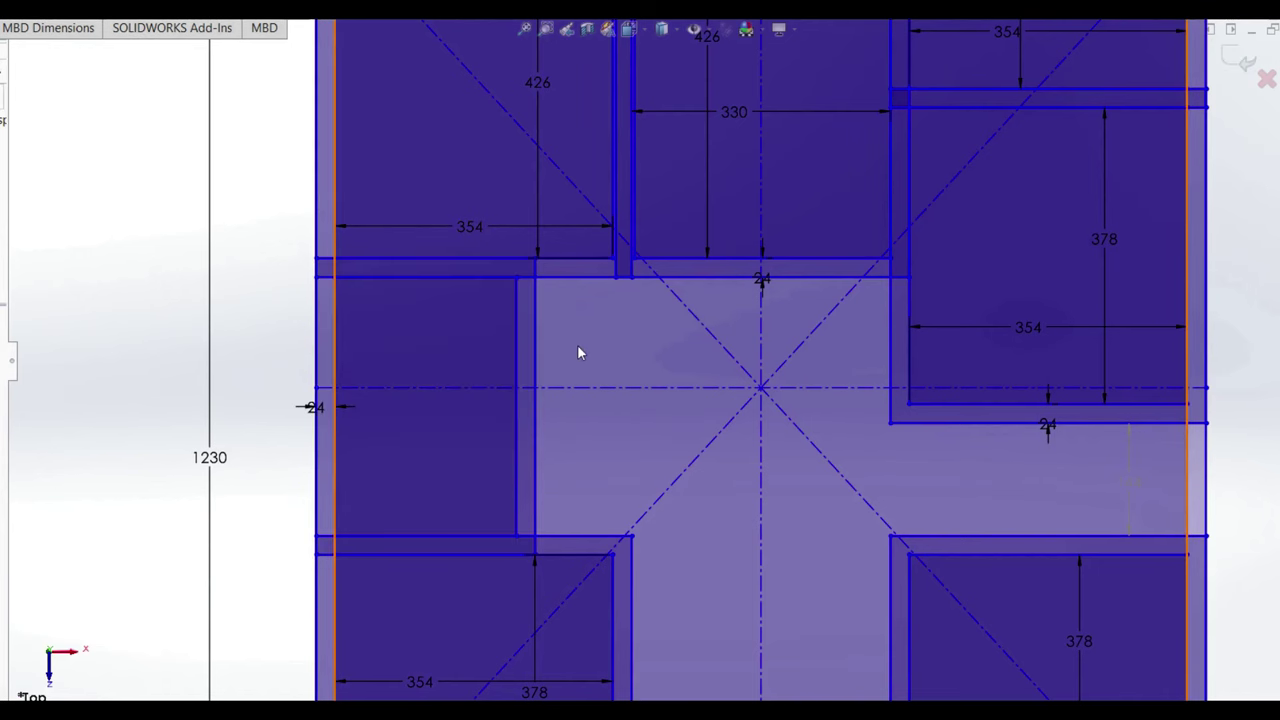
Step: Sketch a rectangle spanning the gap between the two lower rooms along the bottom wall and offset it outward by 24
scroll(764, 446, up, 3)
scroll(762, 455, down, 2)
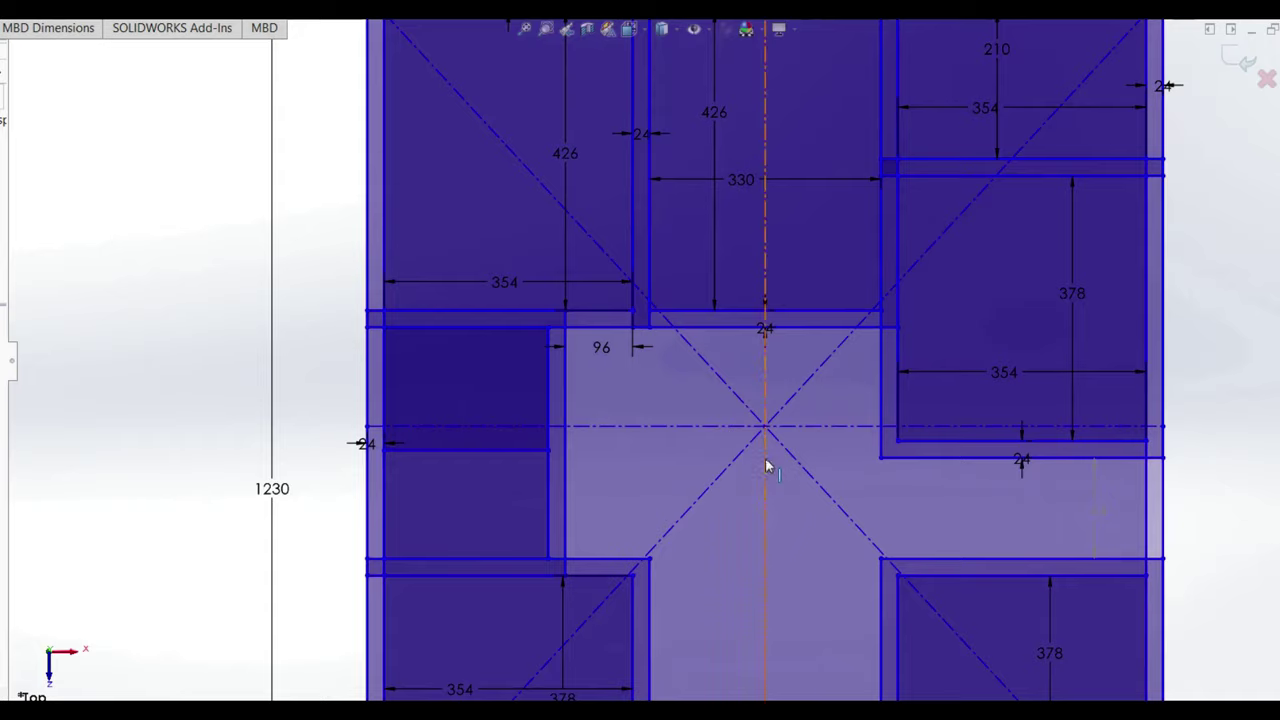
scroll(766, 458, up, 3)
scroll(768, 450, down, 2)
scroll(714, 552, up, 2)
scroll(714, 552, down, 2)
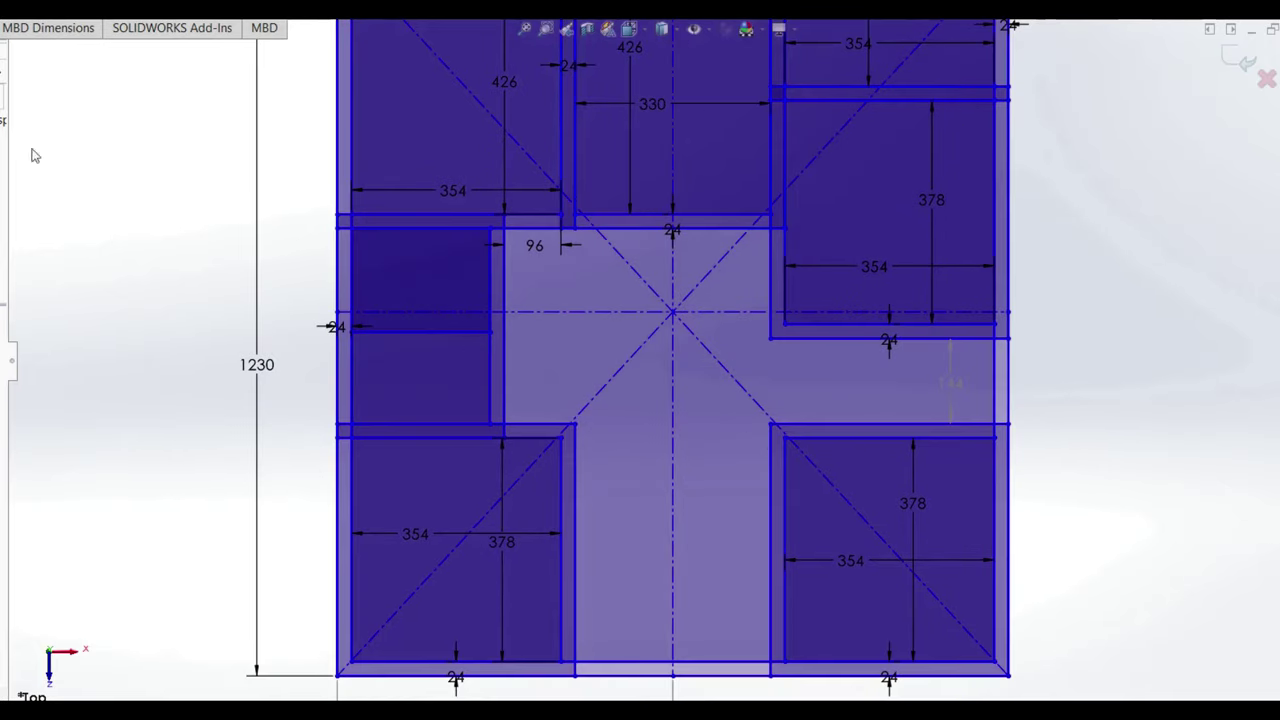
scroll(771, 674, down, 2)
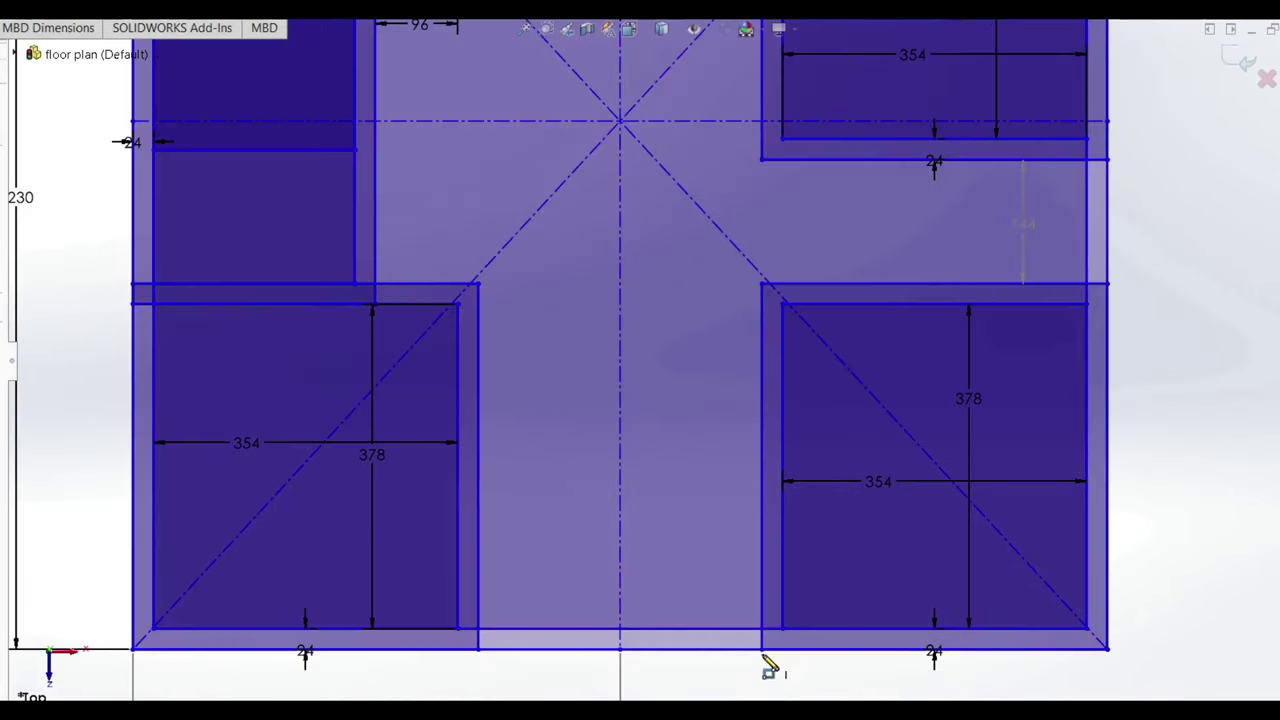
scroll(660, 594, up, 3)
scroll(686, 514, down, 1)
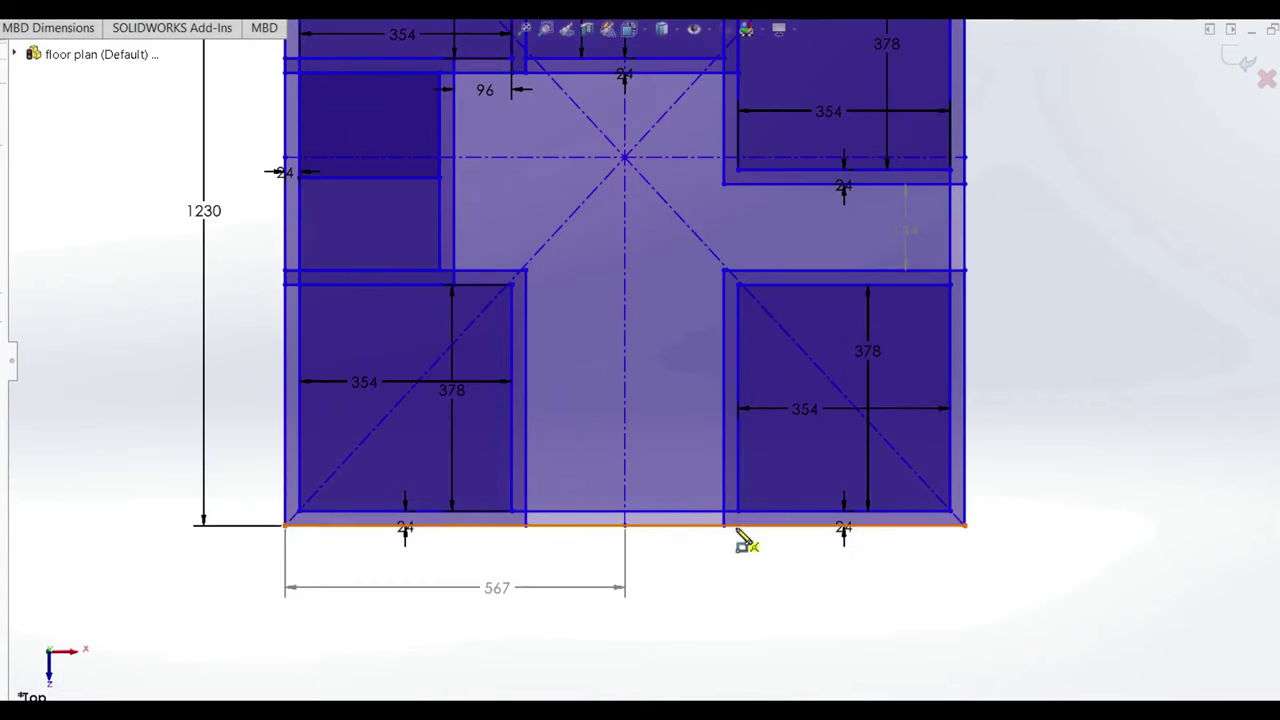
click(720, 508)
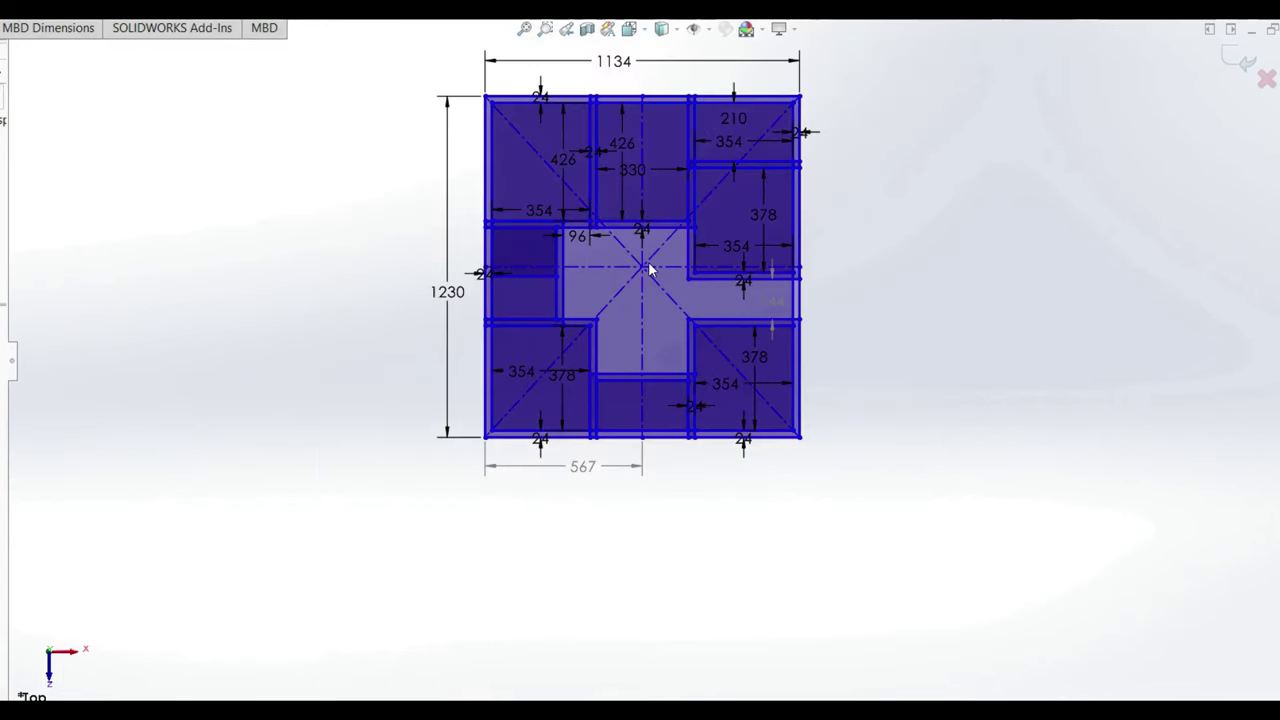
Step: Add a driven dimension for the width of the passage between the lower-left and lower-right rooms
scroll(650, 270, down, 3)
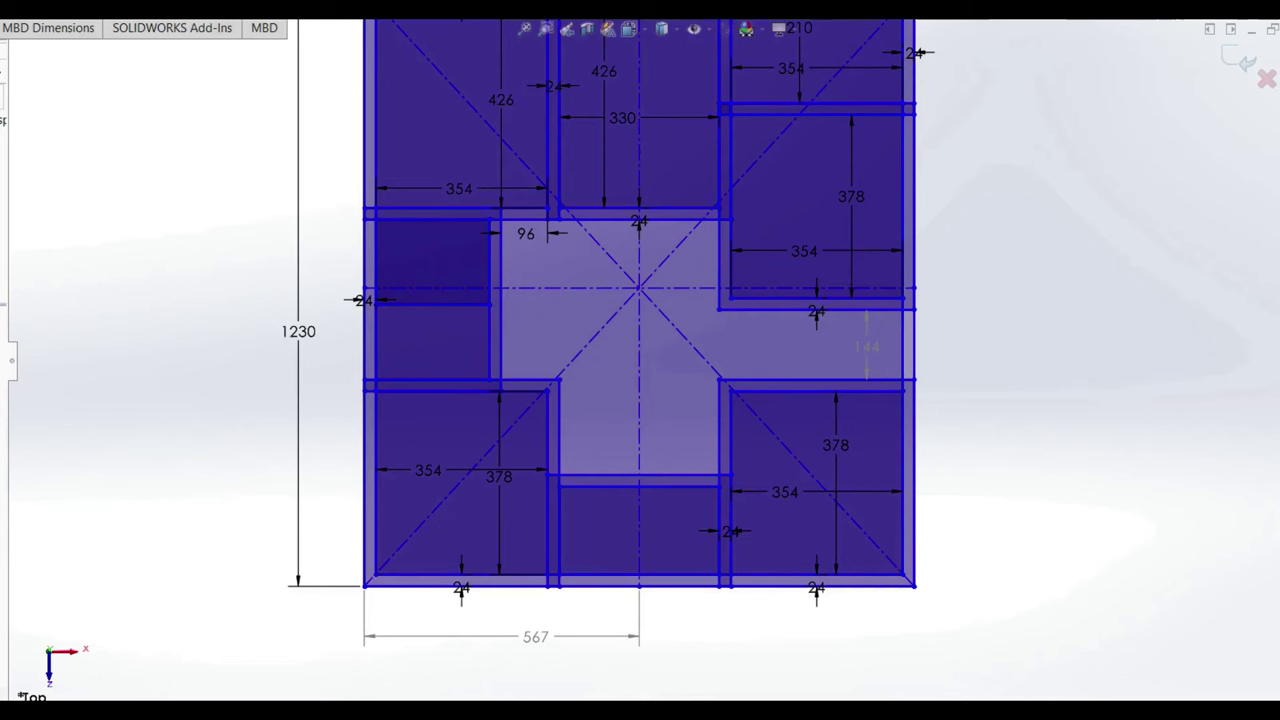
click(560, 434)
click(603, 434)
click(631, 331)
click(292, 180)
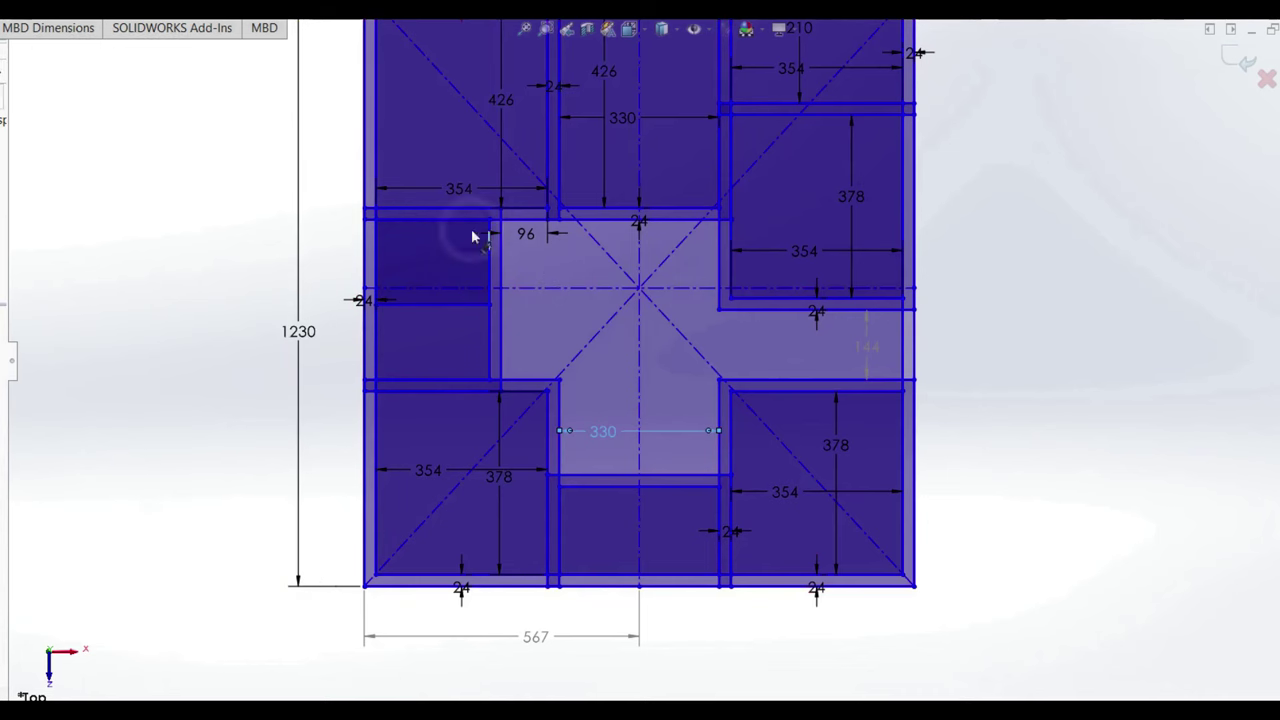
Step: Add a driven dimension for the central hall's width, from the left-hand middle room's outer wall line to the middle-right room's wall
click(718, 272)
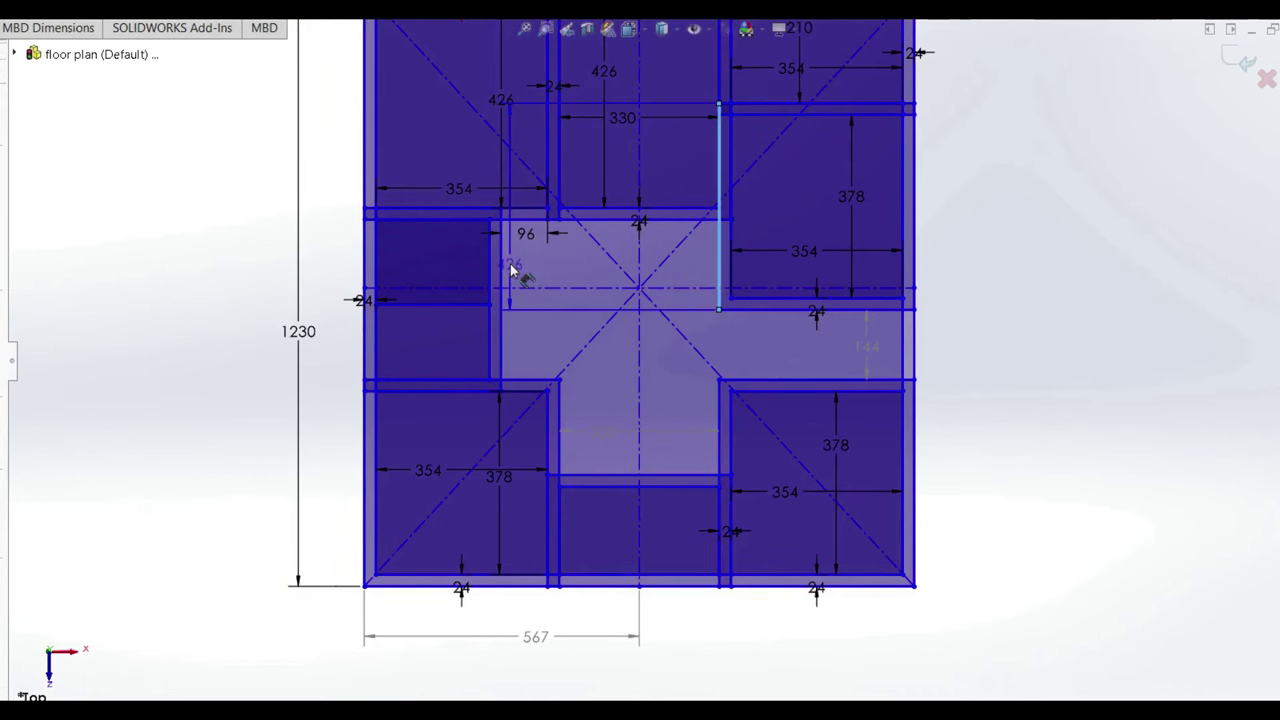
click(504, 266)
click(560, 271)
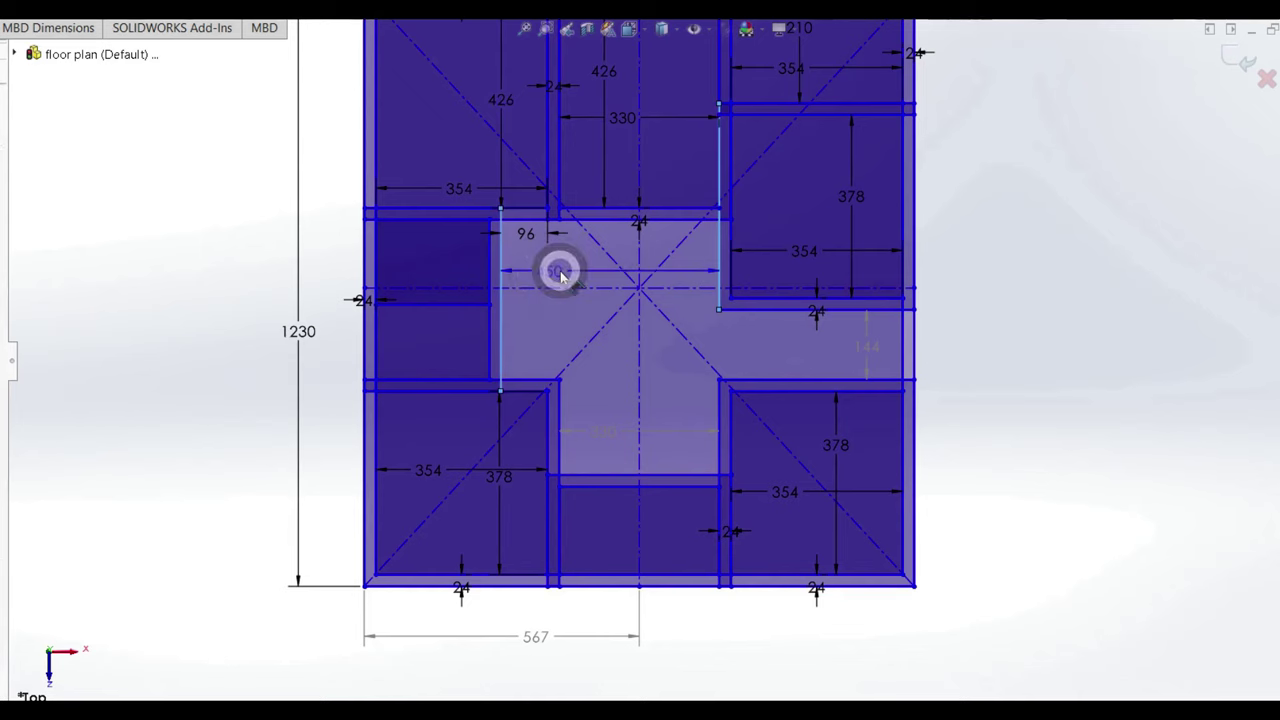
click(641, 338)
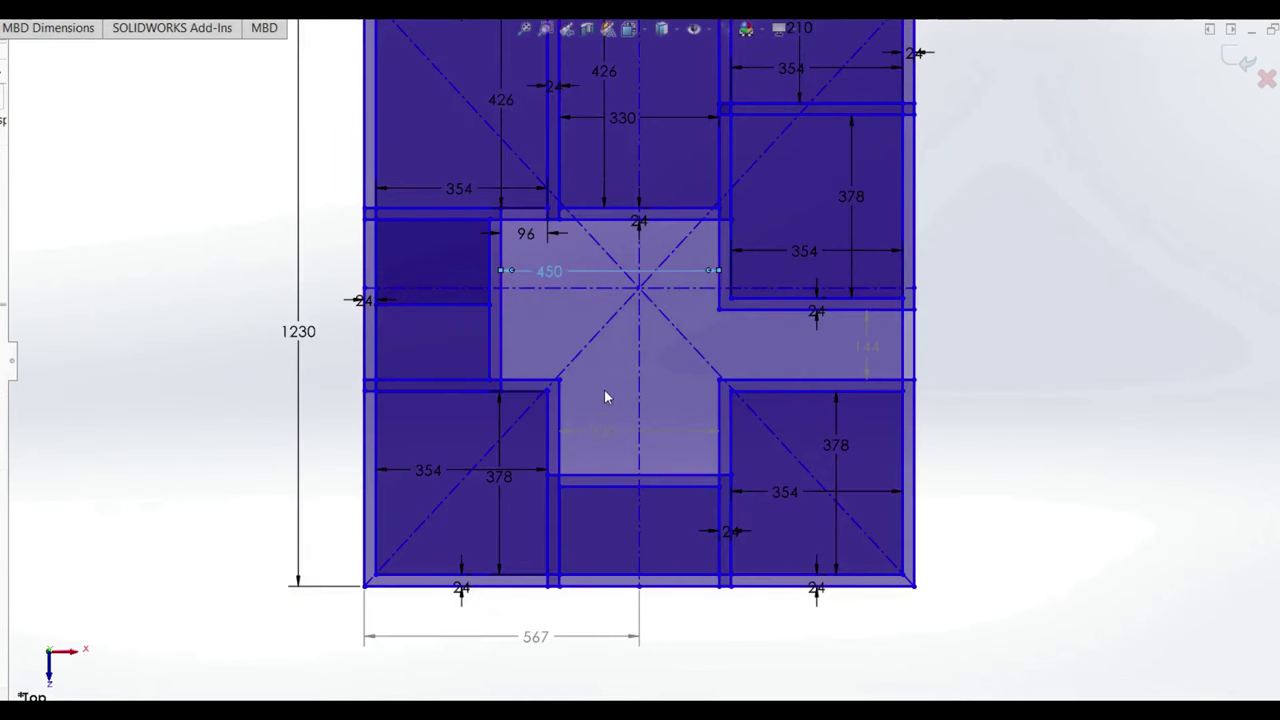
click(608, 432)
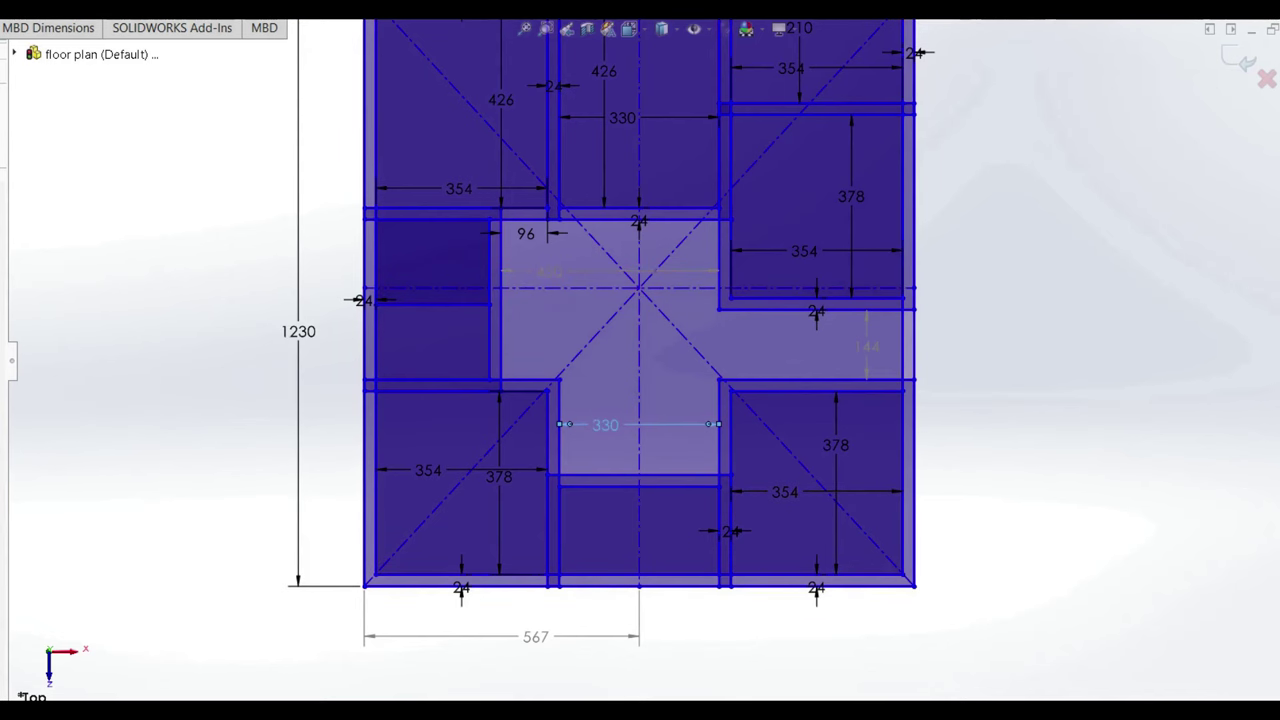
Step: Dimension the central hall's height down to the bottom-middle room's upper wall line and set it to 570
click(620, 475)
click(606, 220)
click(627, 389)
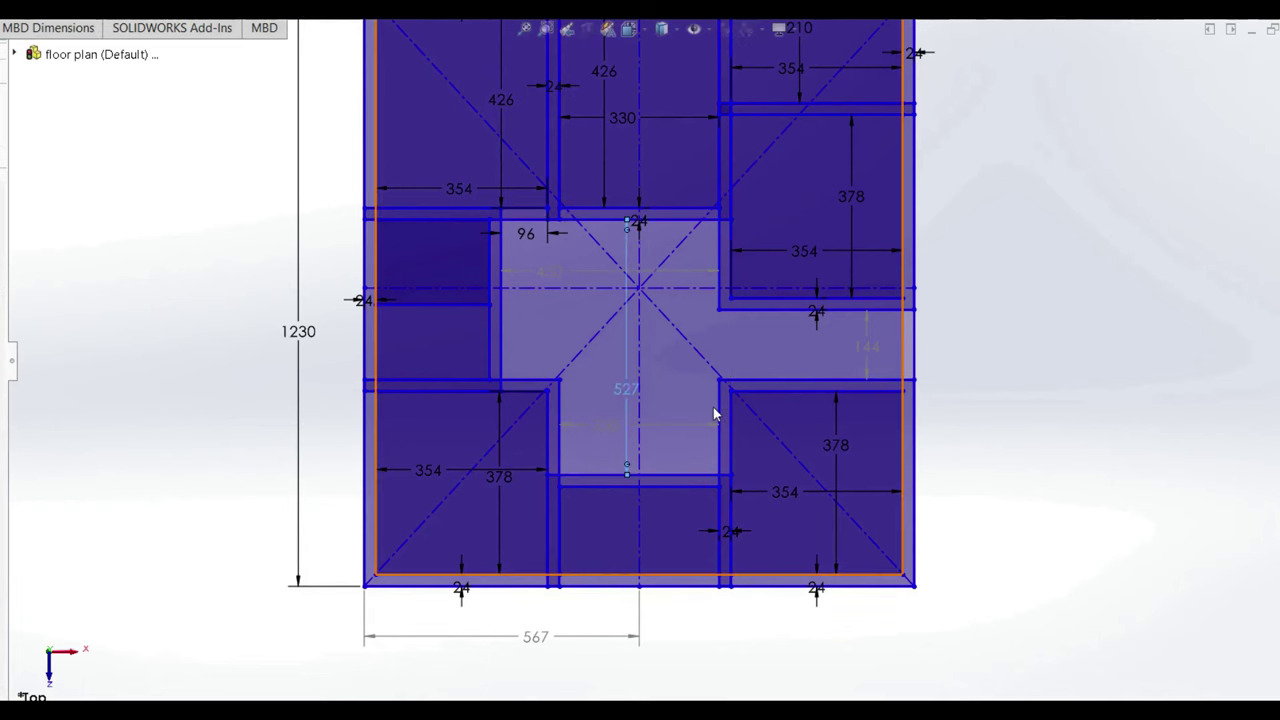
text(570)
key(Return)
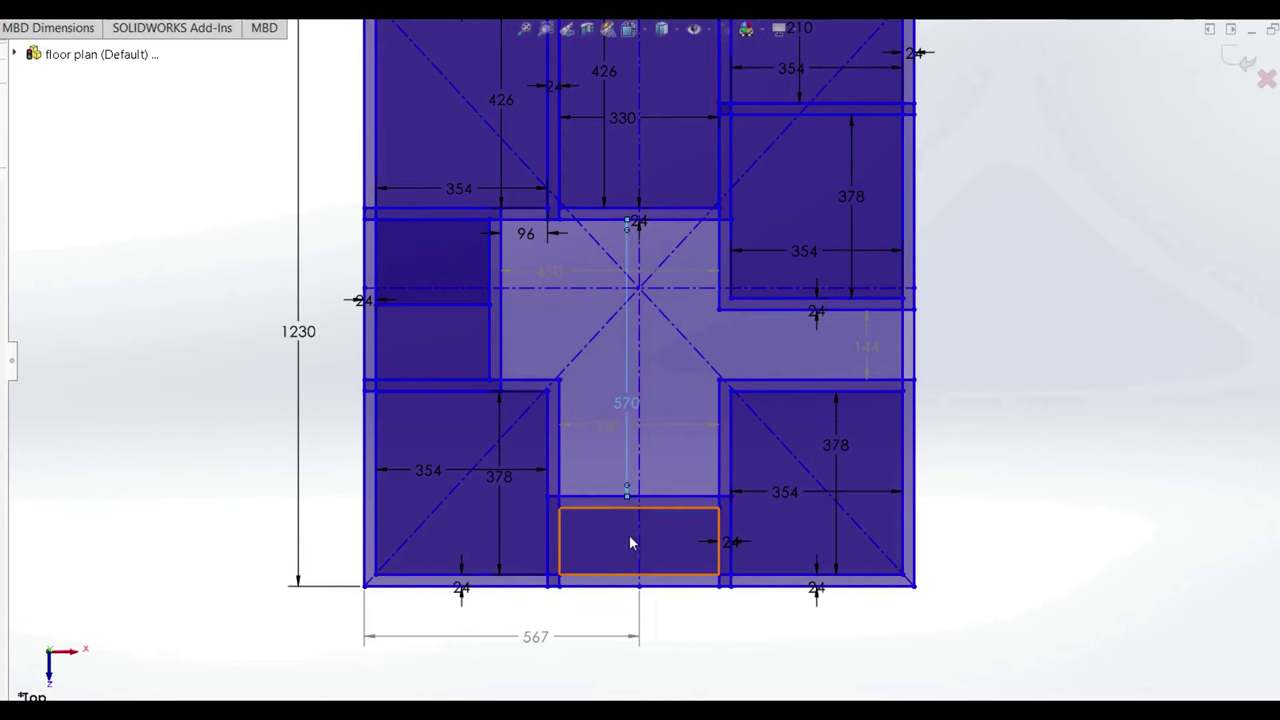
Step: Add a driven dimension for the bottom-middle room's depth, from the outer bottom wall line to its inner upper line
scroll(630, 543, down, 4)
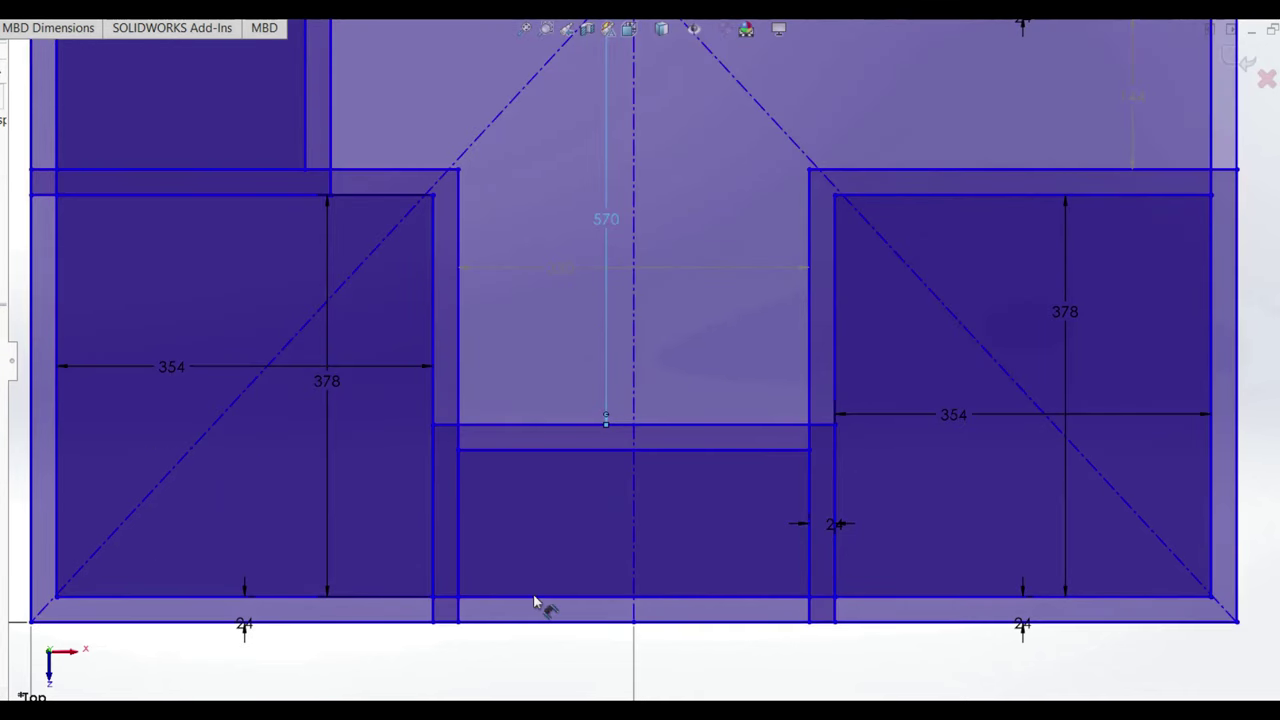
click(556, 622)
click(543, 451)
click(743, 543)
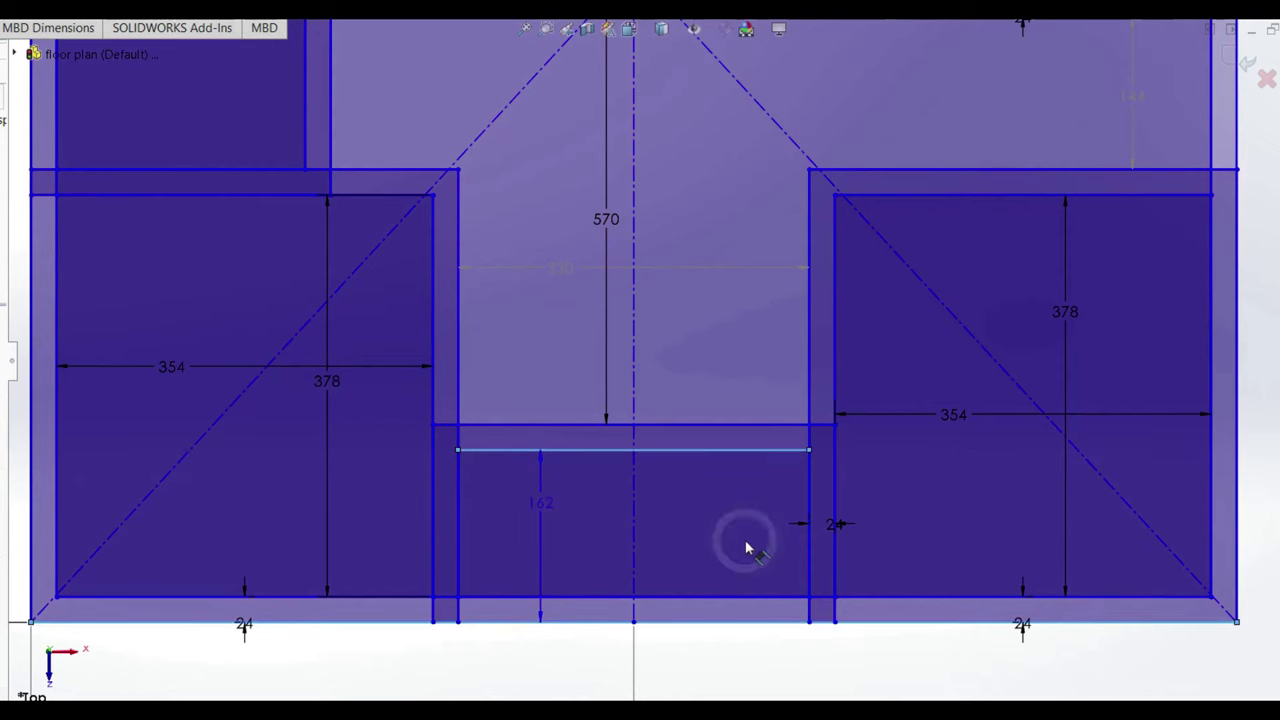
click(651, 337)
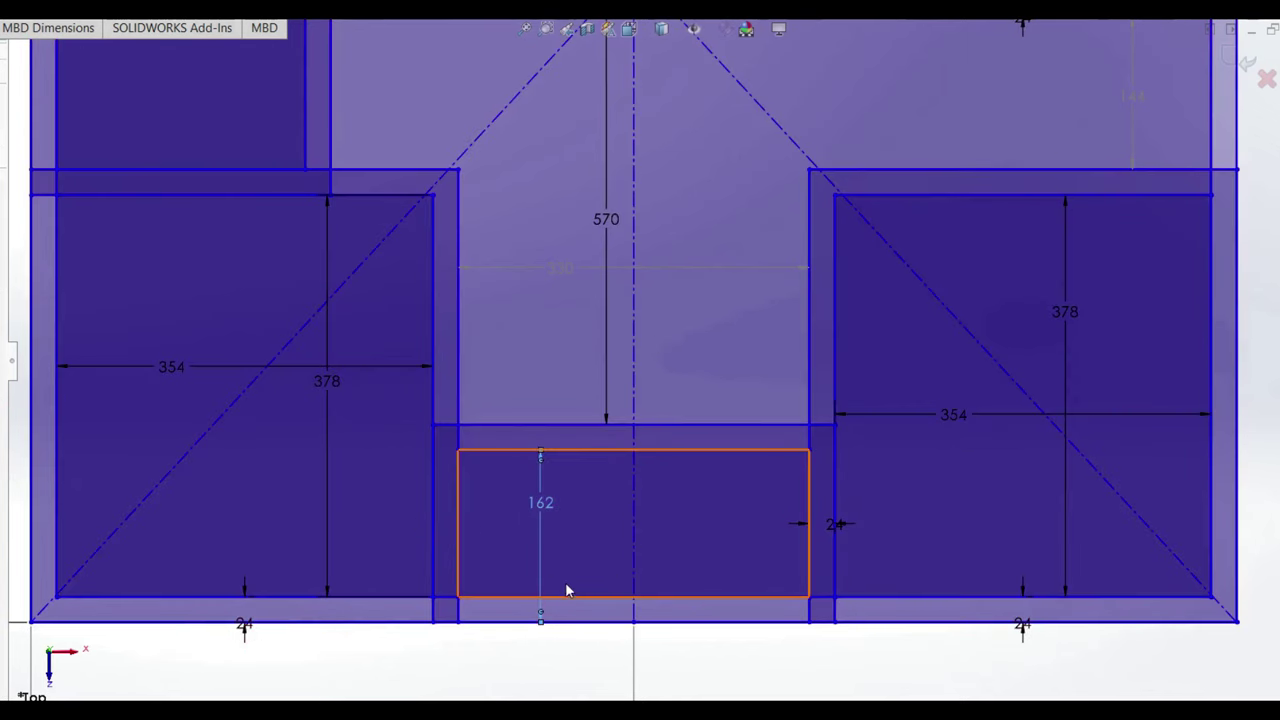
Step: Examine the room layout and dimensions across the whole floor plan sketch
scroll(560, 595, down, 3)
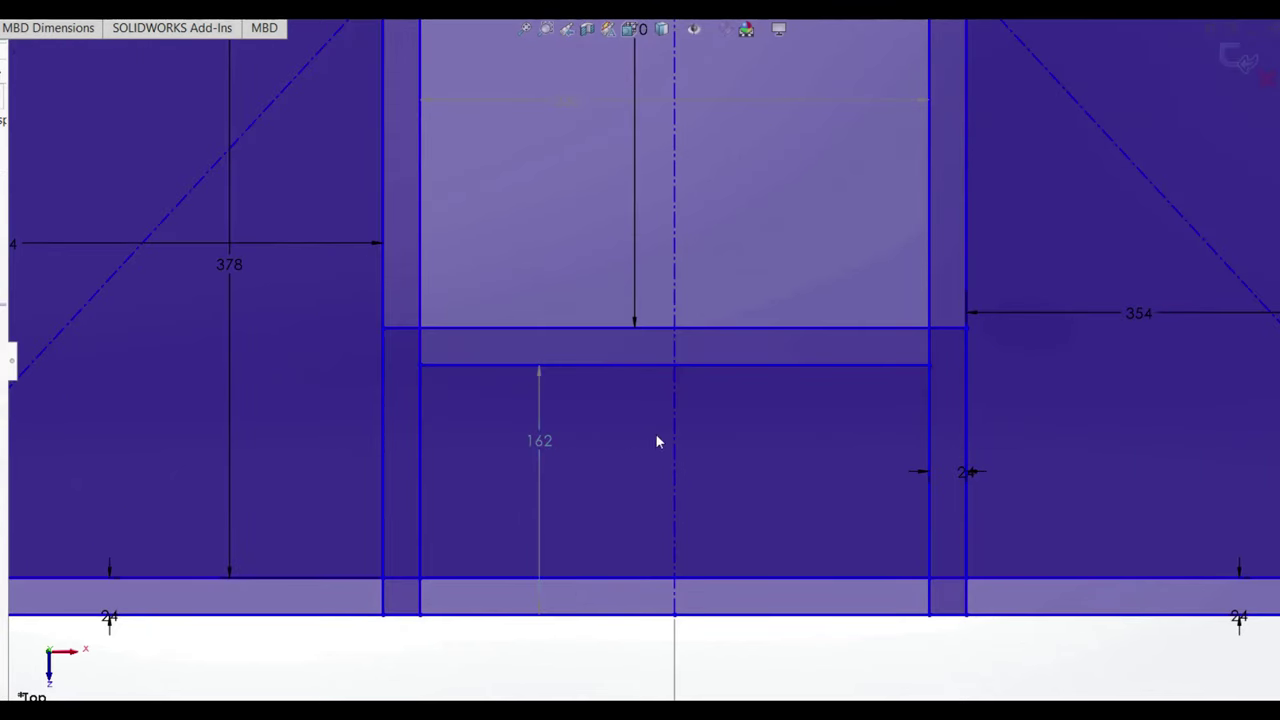
scroll(415, 348, up, 6)
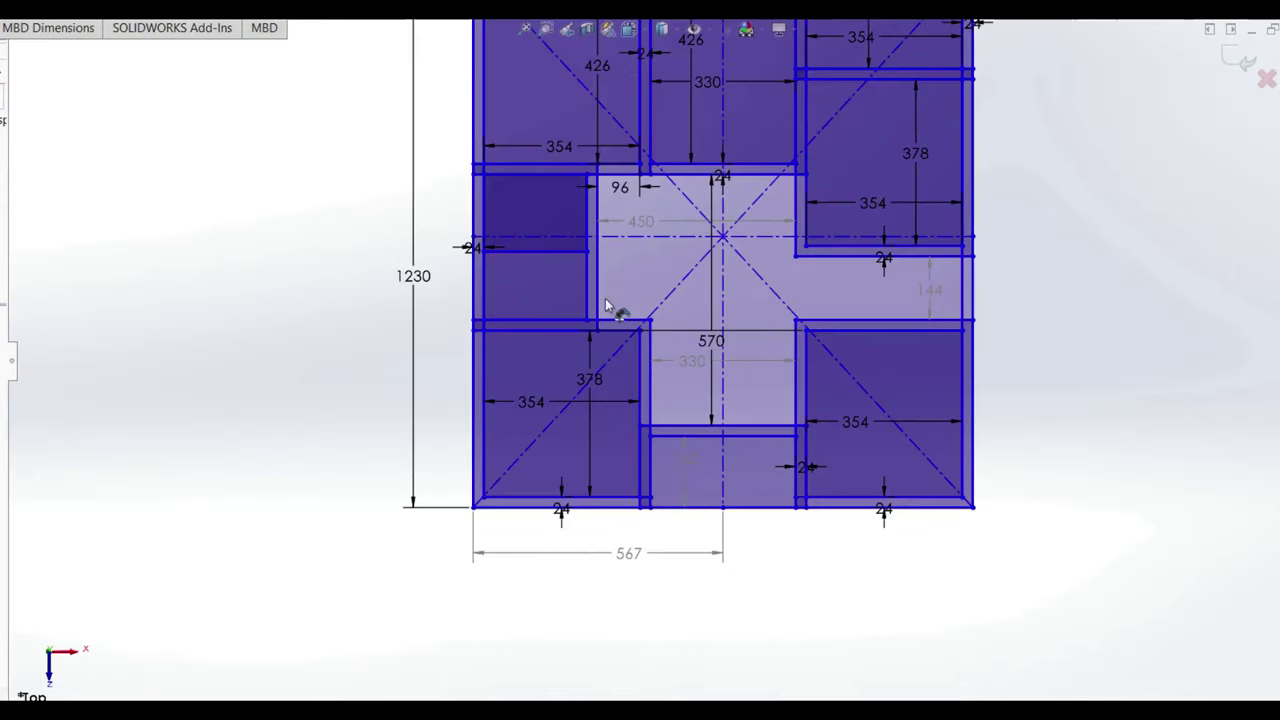
scroll(690, 224, down, 2)
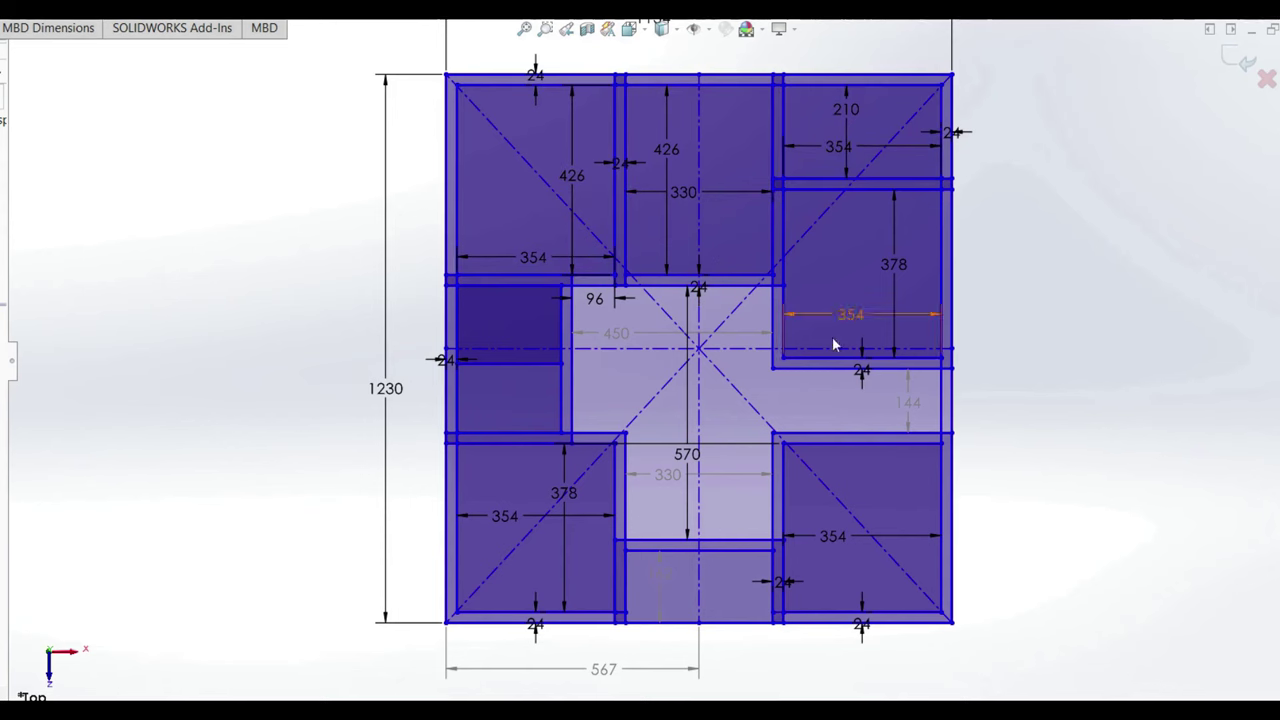
scroll(854, 246, up, 1)
scroll(835, 286, down, 1)
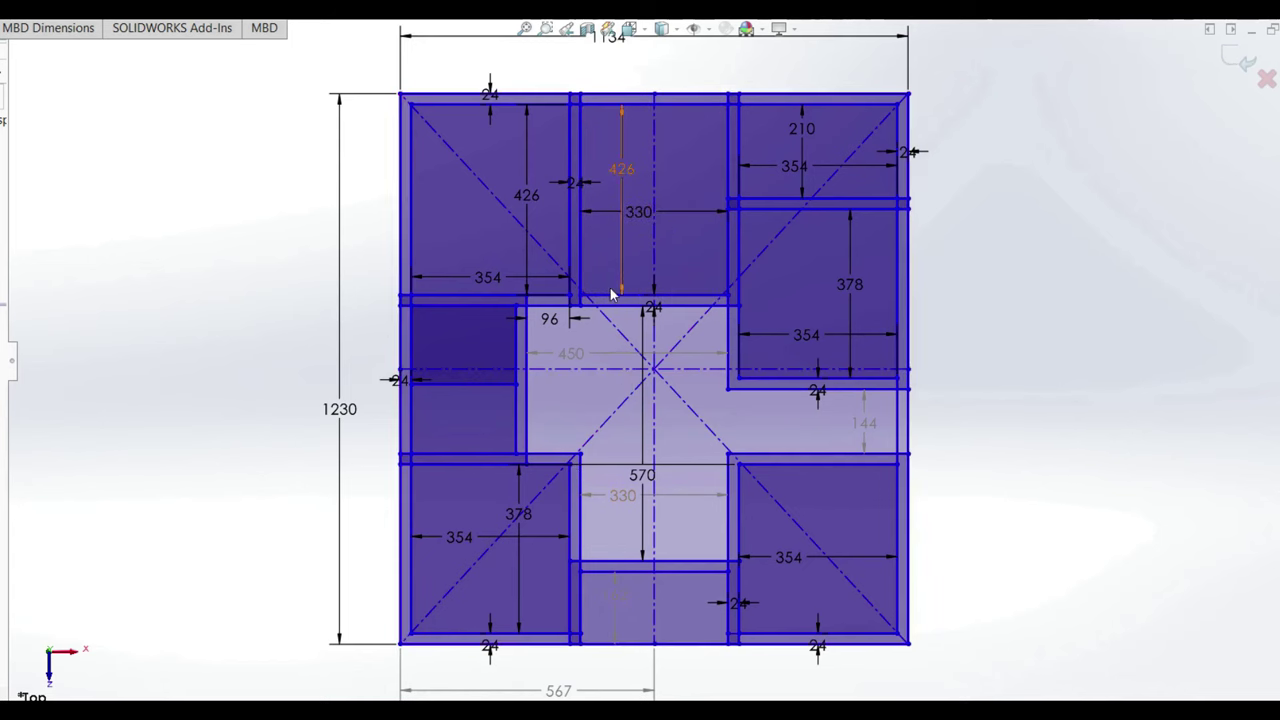
scroll(631, 351, up, 1)
scroll(631, 334, down, 1)
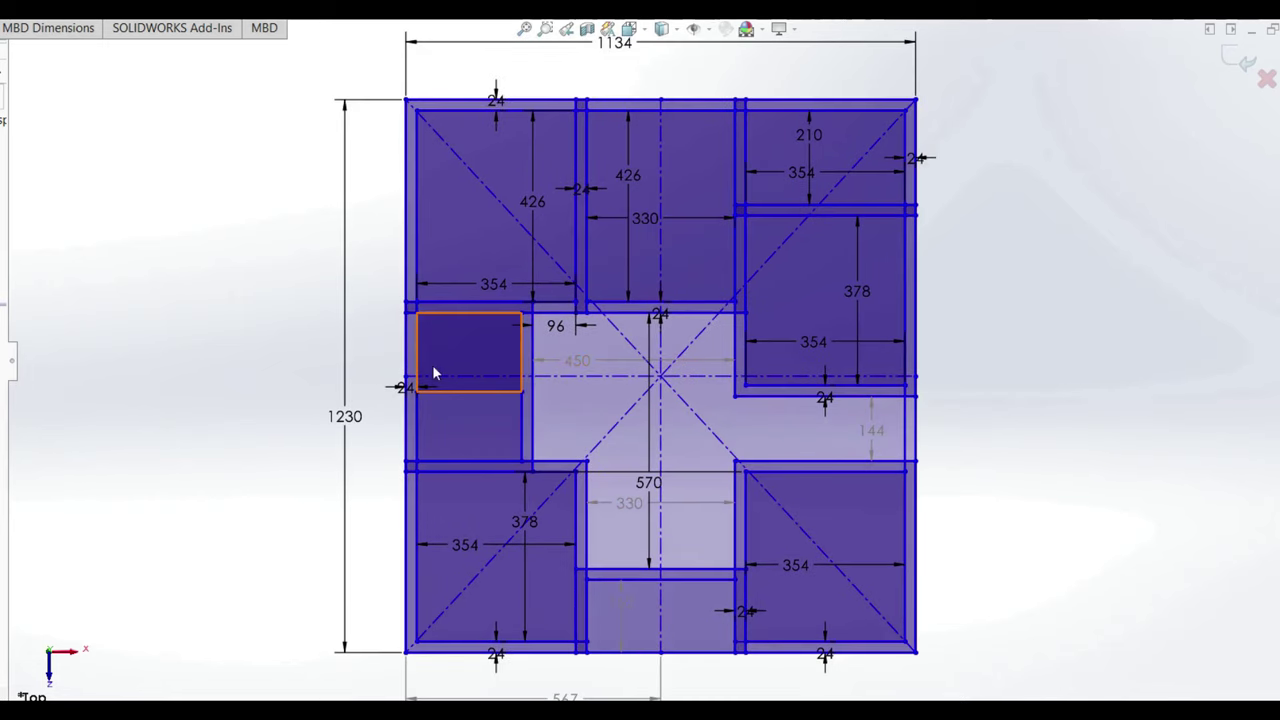
scroll(433, 361, up, 1)
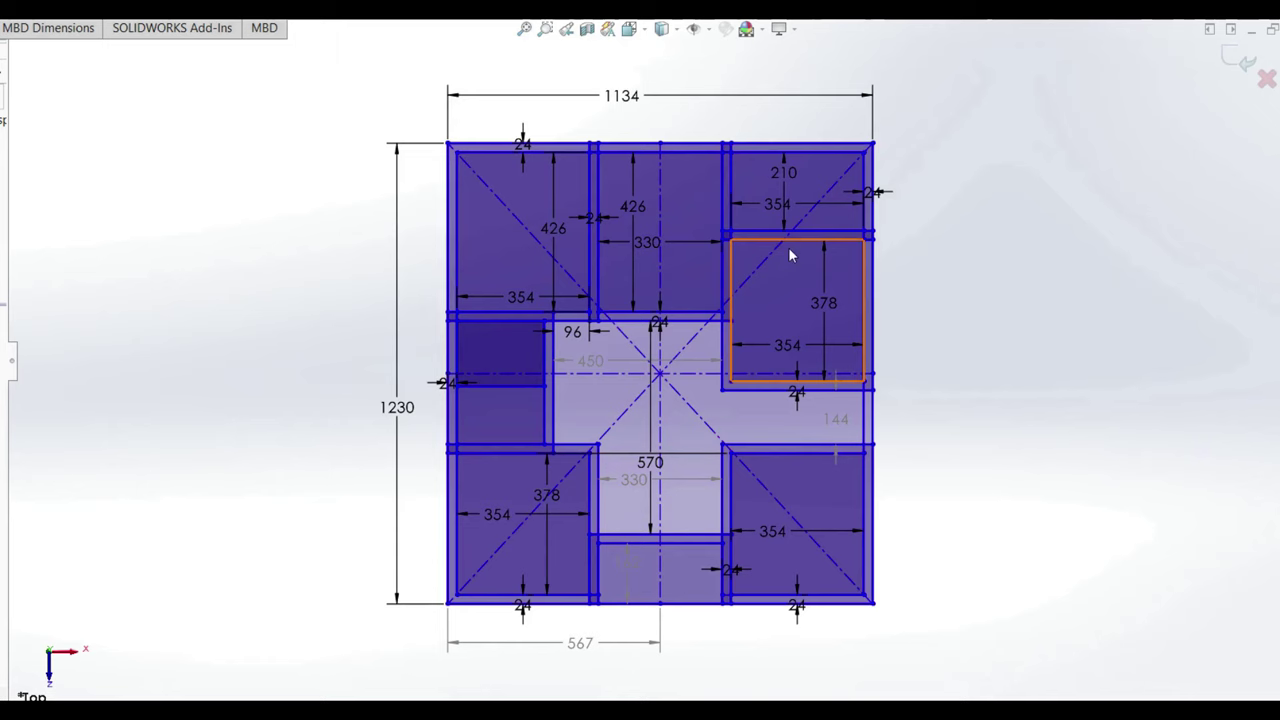
Step: Move the 378 height dimension into the lower-right room and delete the 24 wall dimension beside the bottom-middle room
scroll(677, 301, down, 2)
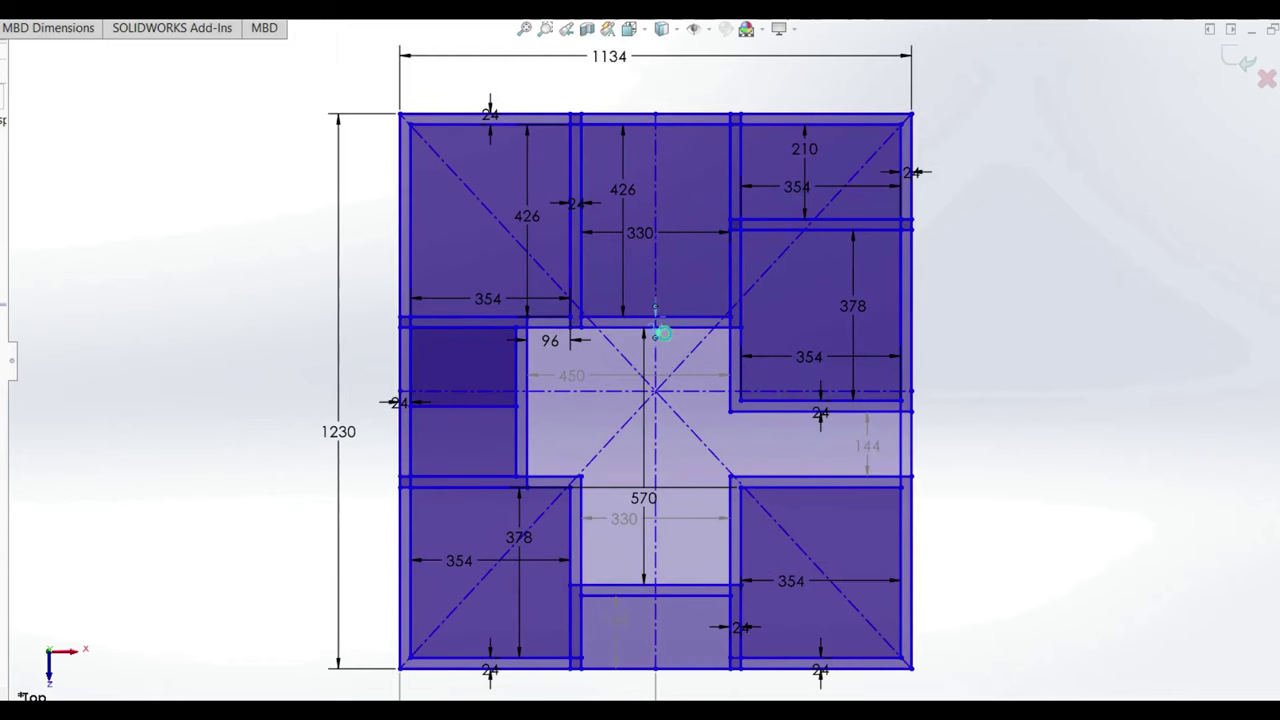
drag(523, 546, 840, 537)
click(750, 628)
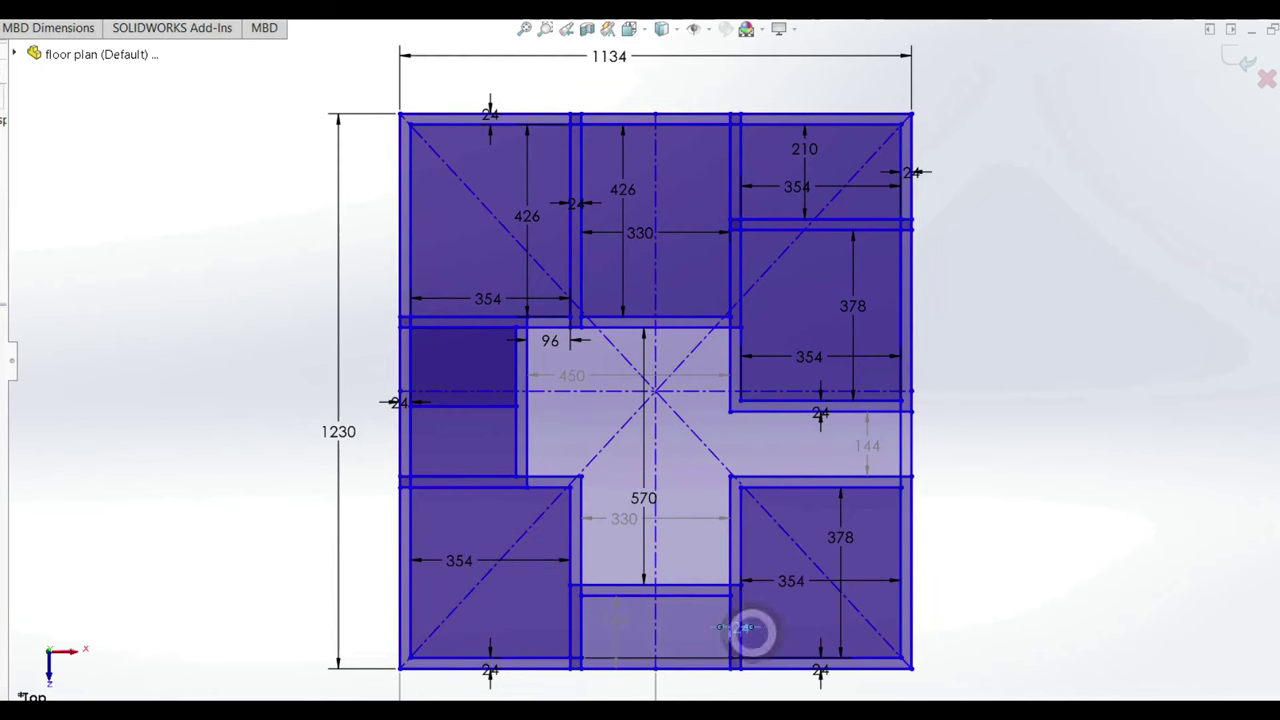
scroll(750, 631, up, 2)
scroll(757, 600, down, 1)
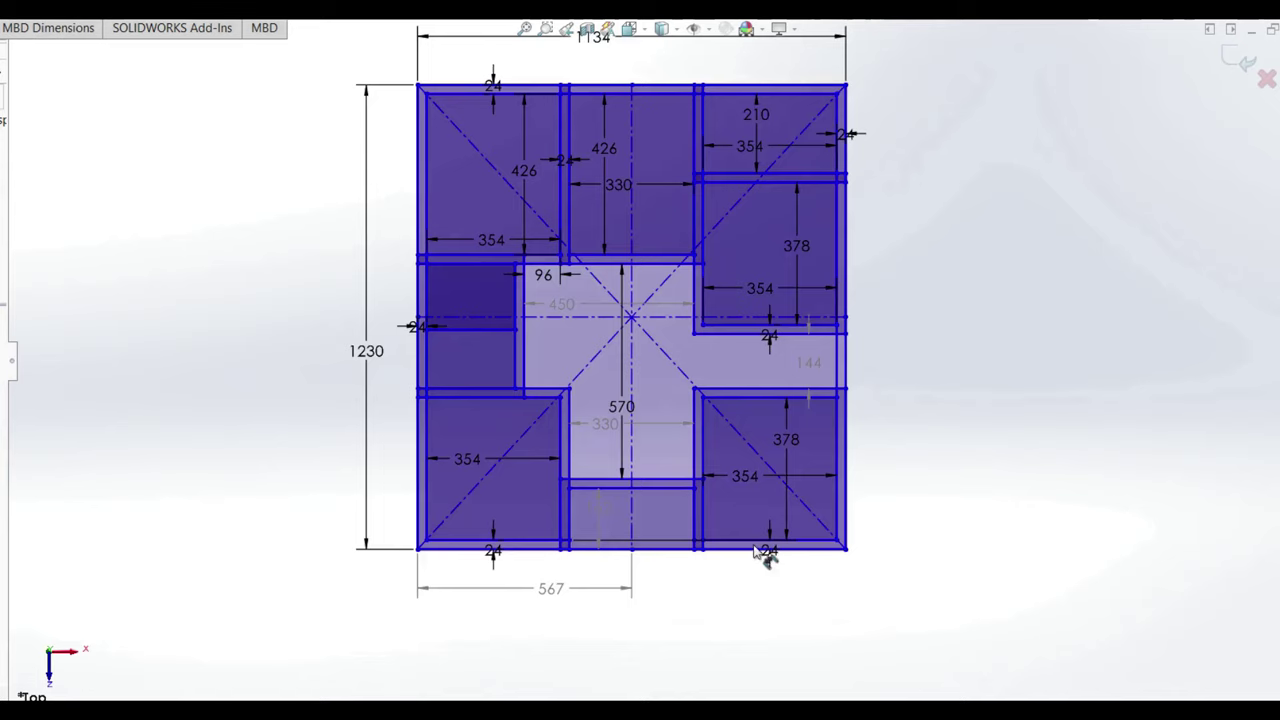
scroll(597, 506, down, 3)
scroll(617, 391, up, 5)
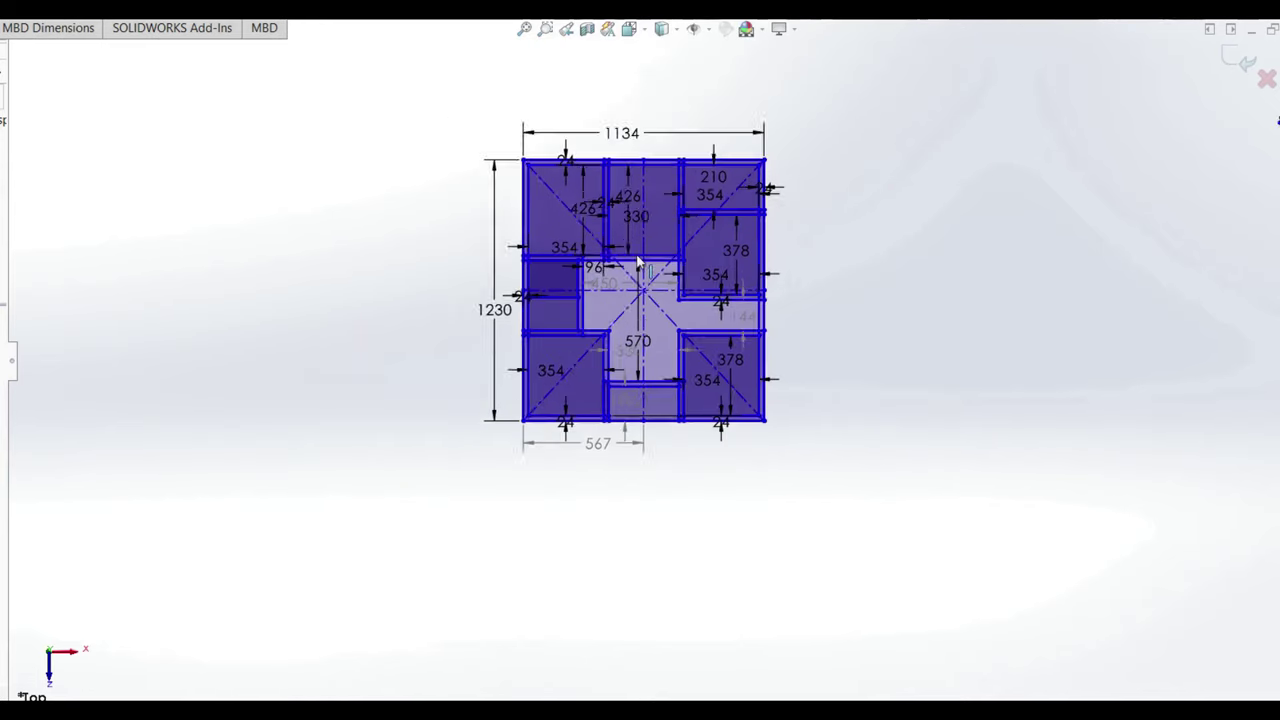
scroll(638, 262, down, 3)
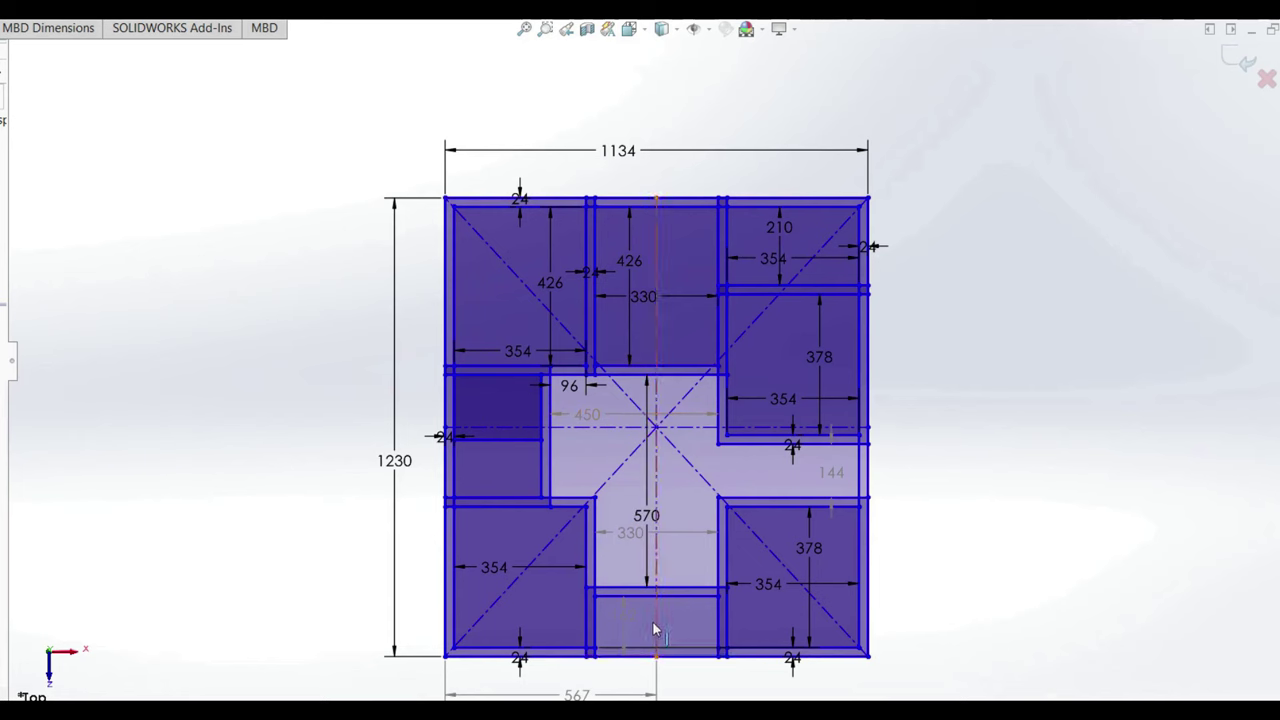
scroll(648, 375, up, 2)
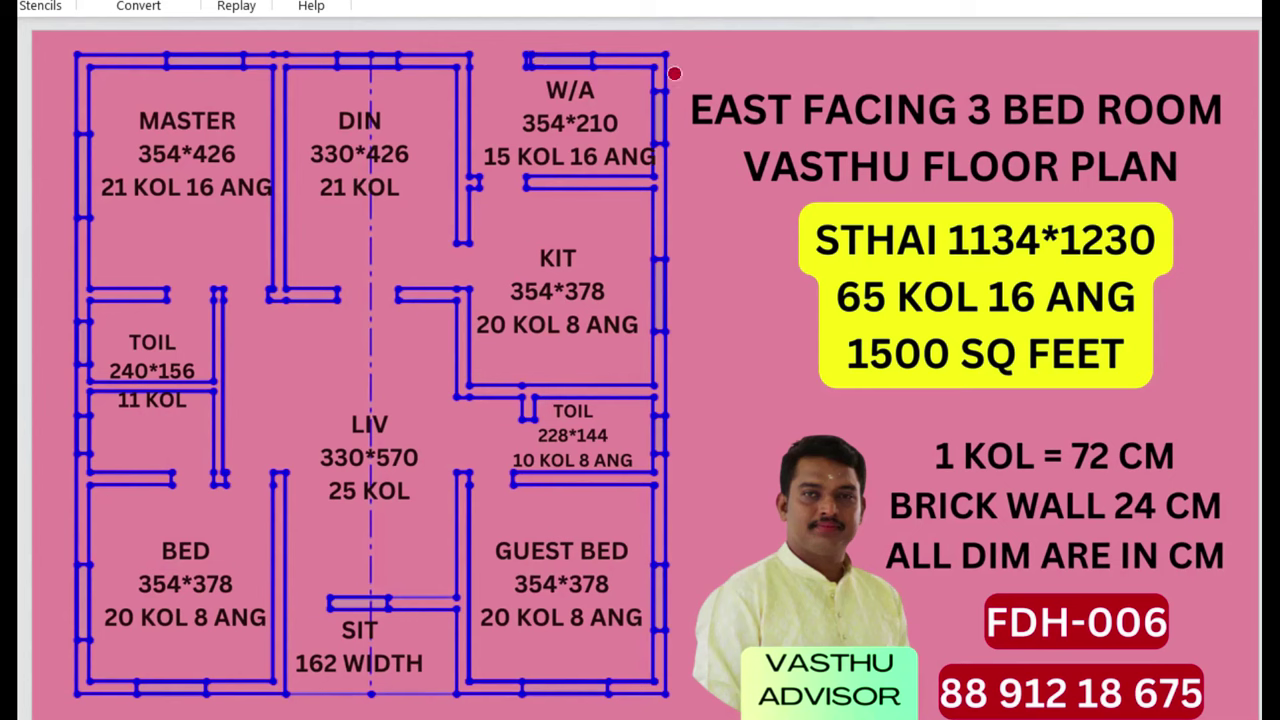
Step: Switch to the floor plan slide and mark its heading lines, the 1134*1230, 65 KOL 16 ANG, 1500 SQ FEET and 1 KOL = 72 CM lines in red pen
drag(695, 113, 820, 96)
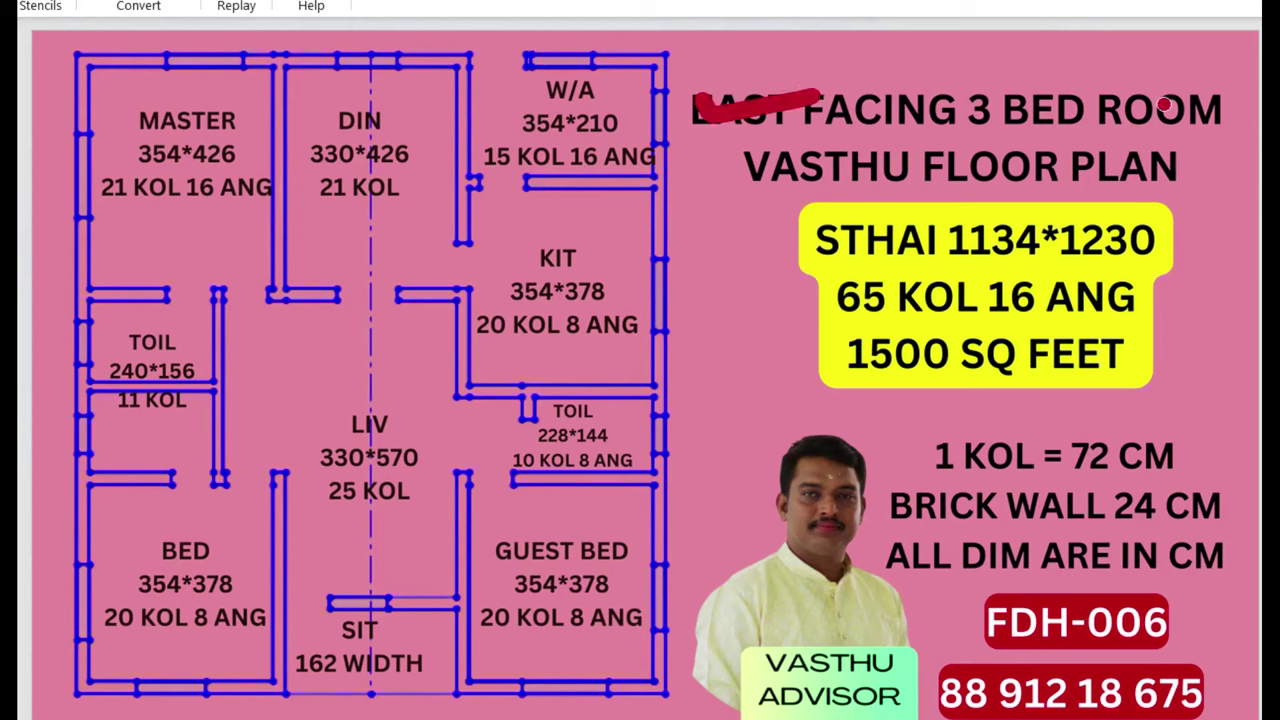
drag(743, 180, 972, 176)
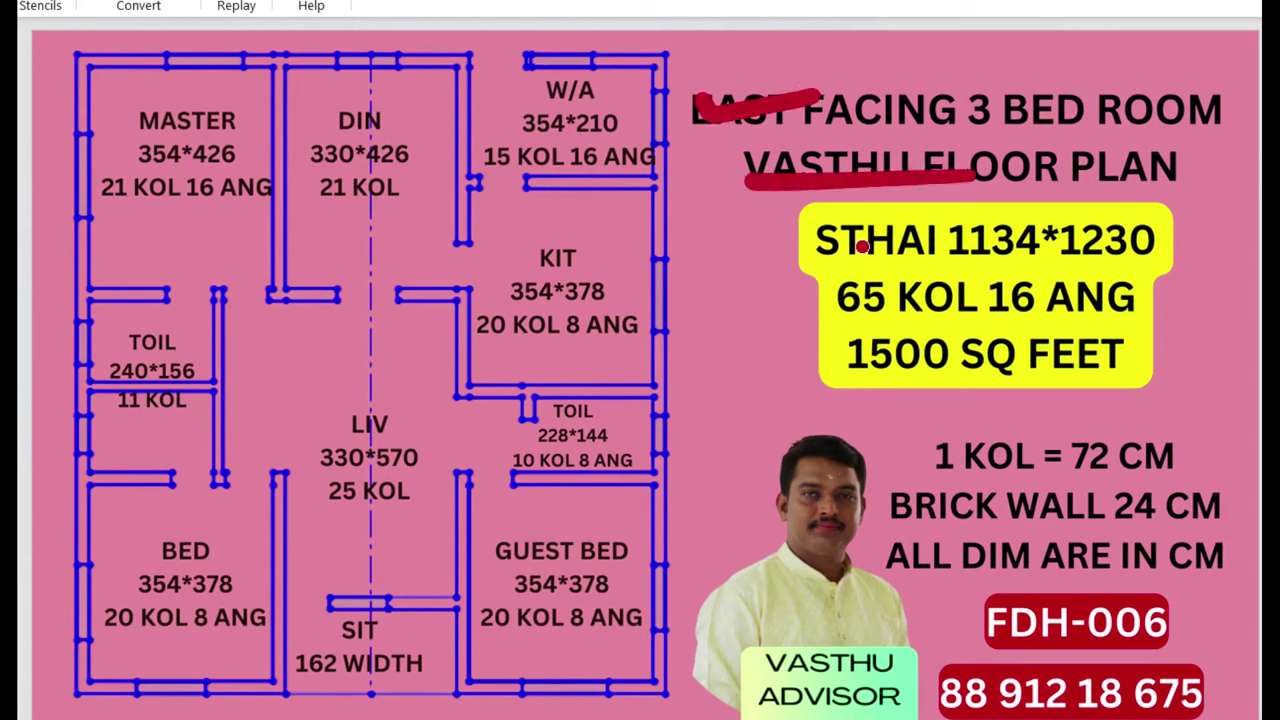
mouse_move(801, 243)
mouse_down()
mouse_move(788, 242)
mouse_move(866, 237)
mouse_up()
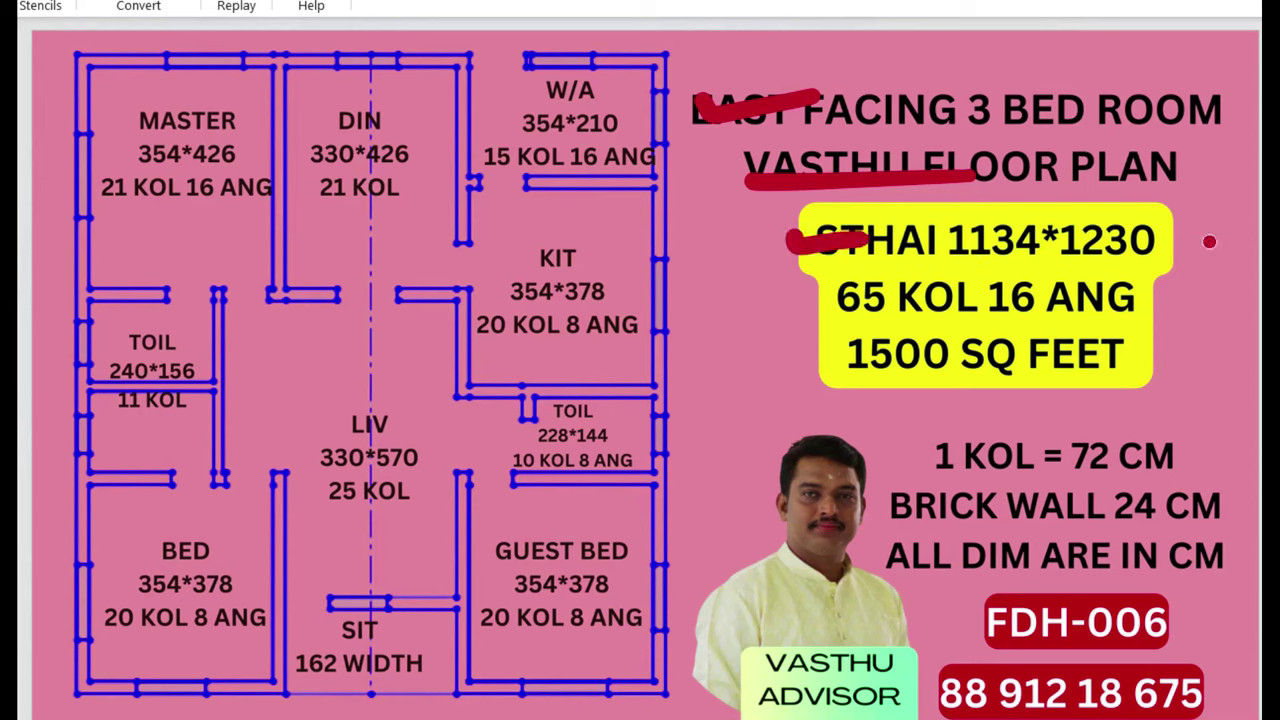
drag(795, 296, 935, 270)
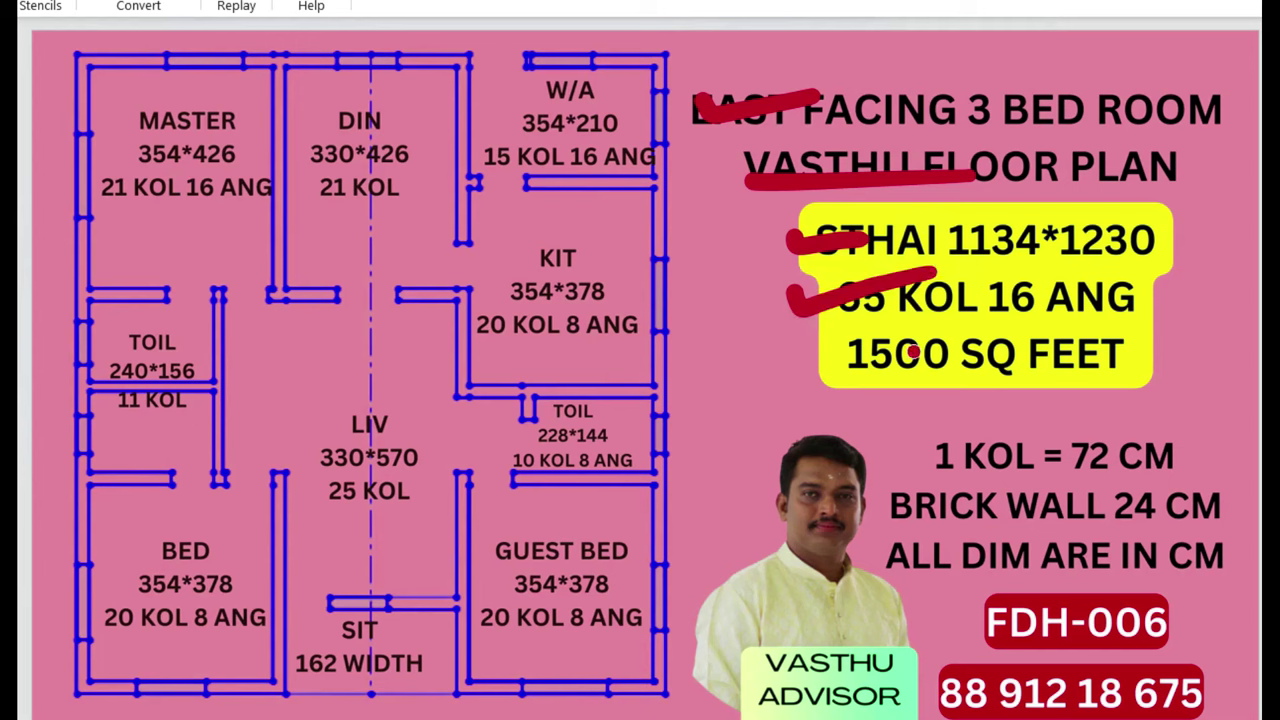
drag(800, 352, 867, 347)
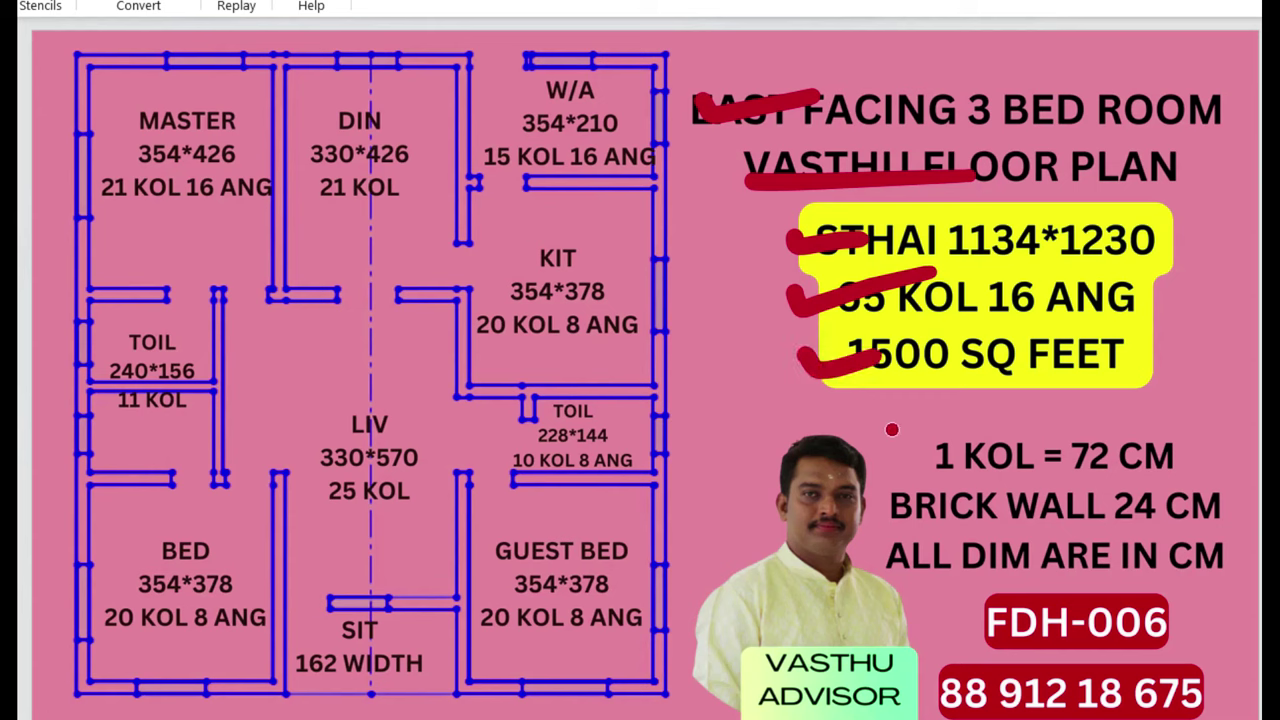
drag(891, 429, 1072, 428)
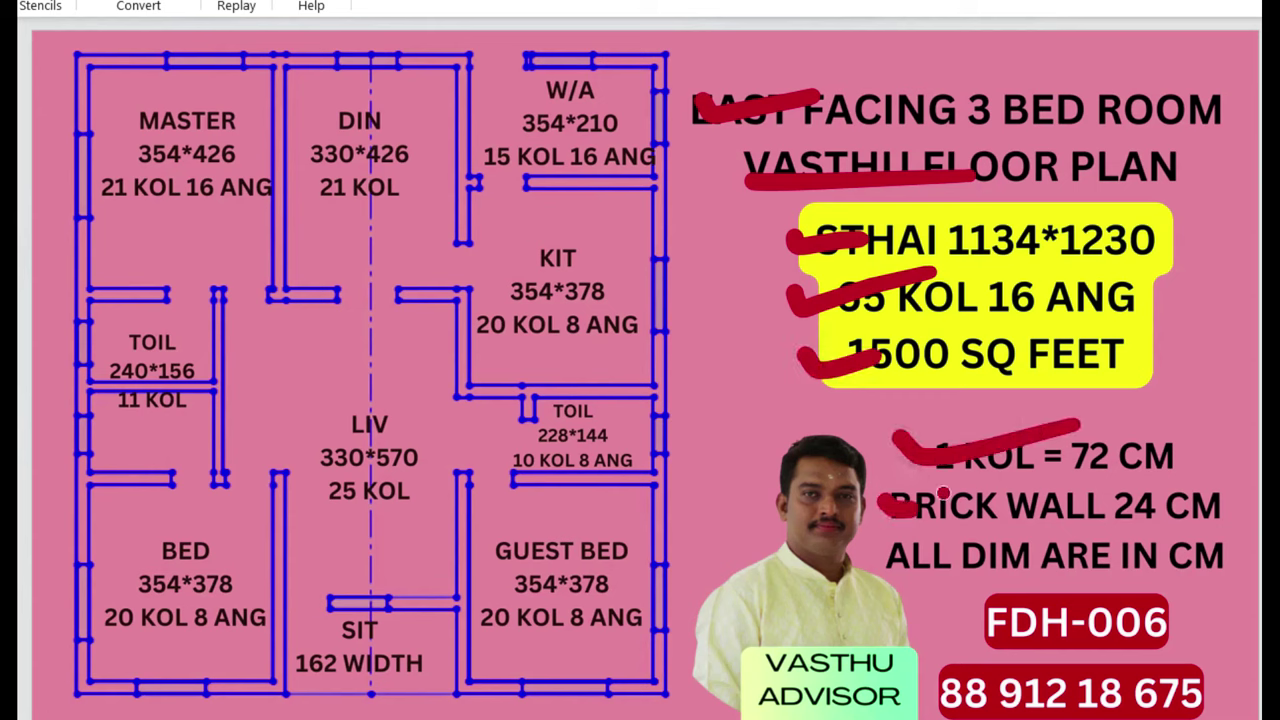